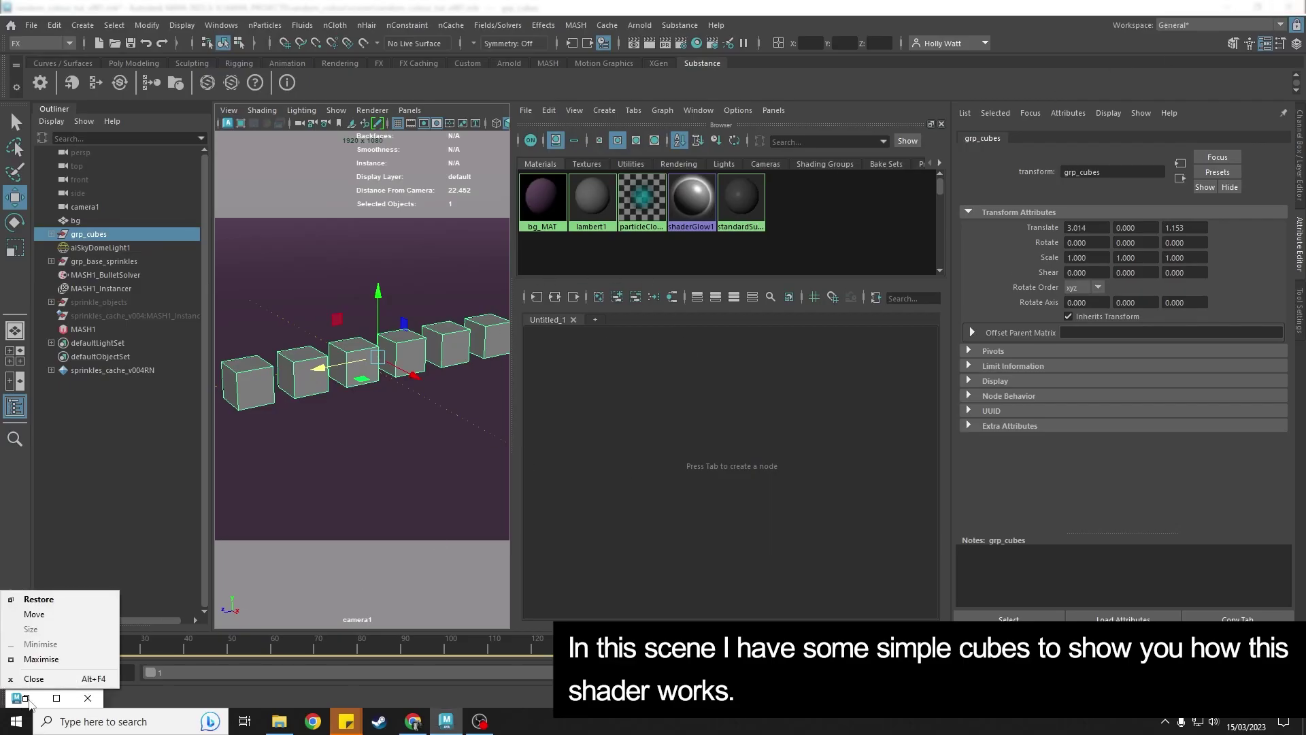
# Restore the minimized Arnold RenderView window and position it above the node graph.
pyautogui.click(119, 694)
pyautogui.click(26, 699)
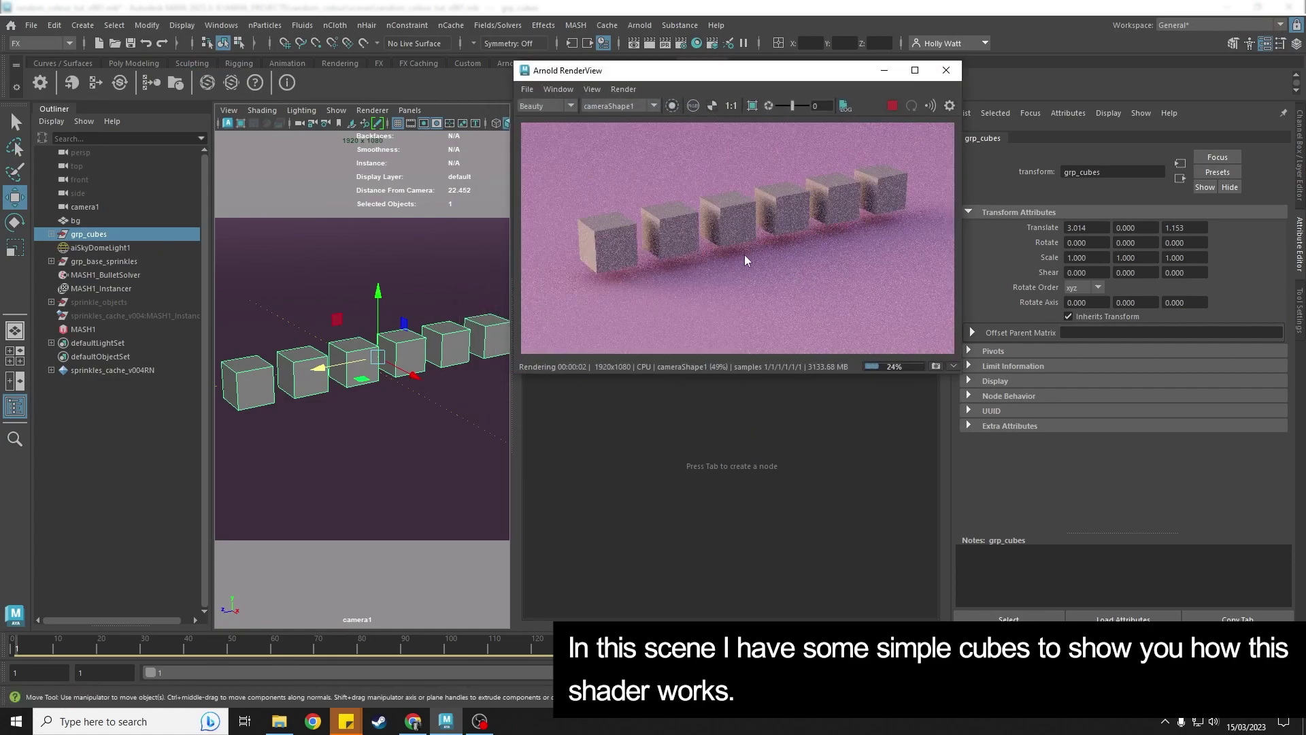
pyautogui.moveTo(816, 72); pyautogui.dragTo(821, 64)
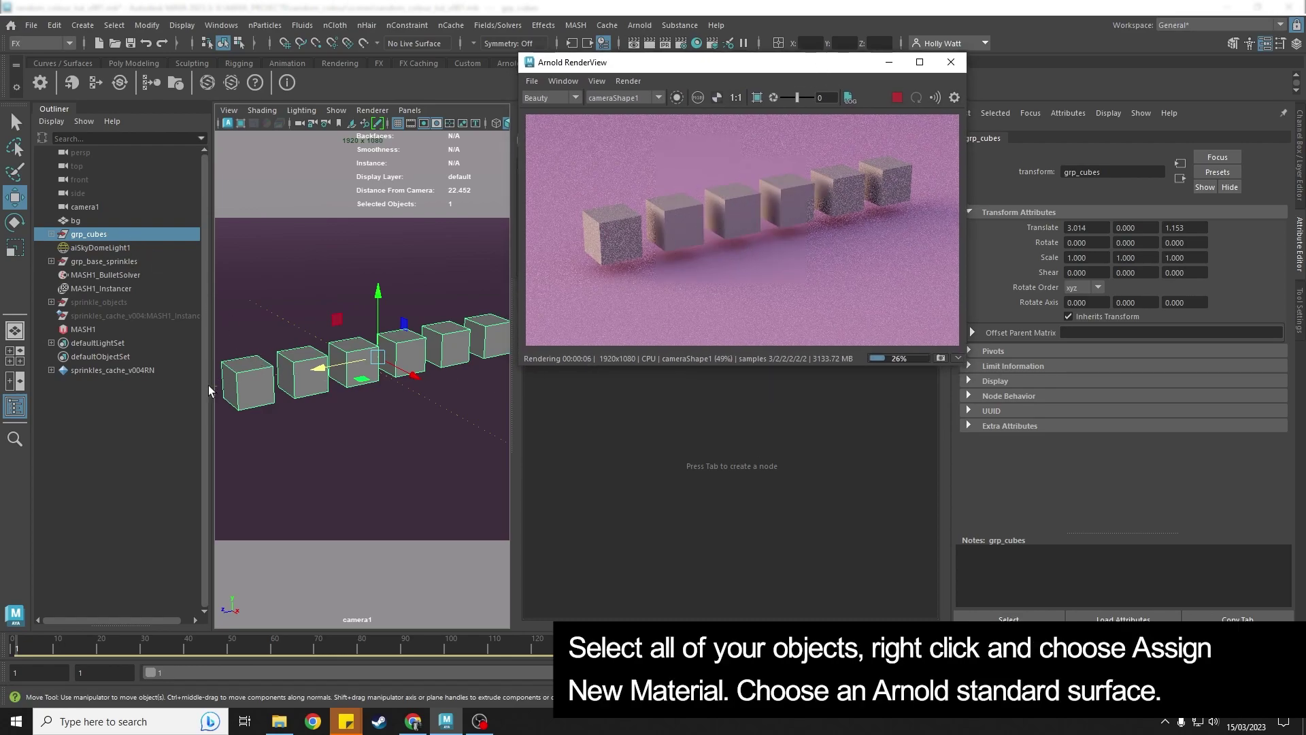
# Assign a new Standard Surface material to the selected group of cubes.
pyautogui.rightClick(249, 368)
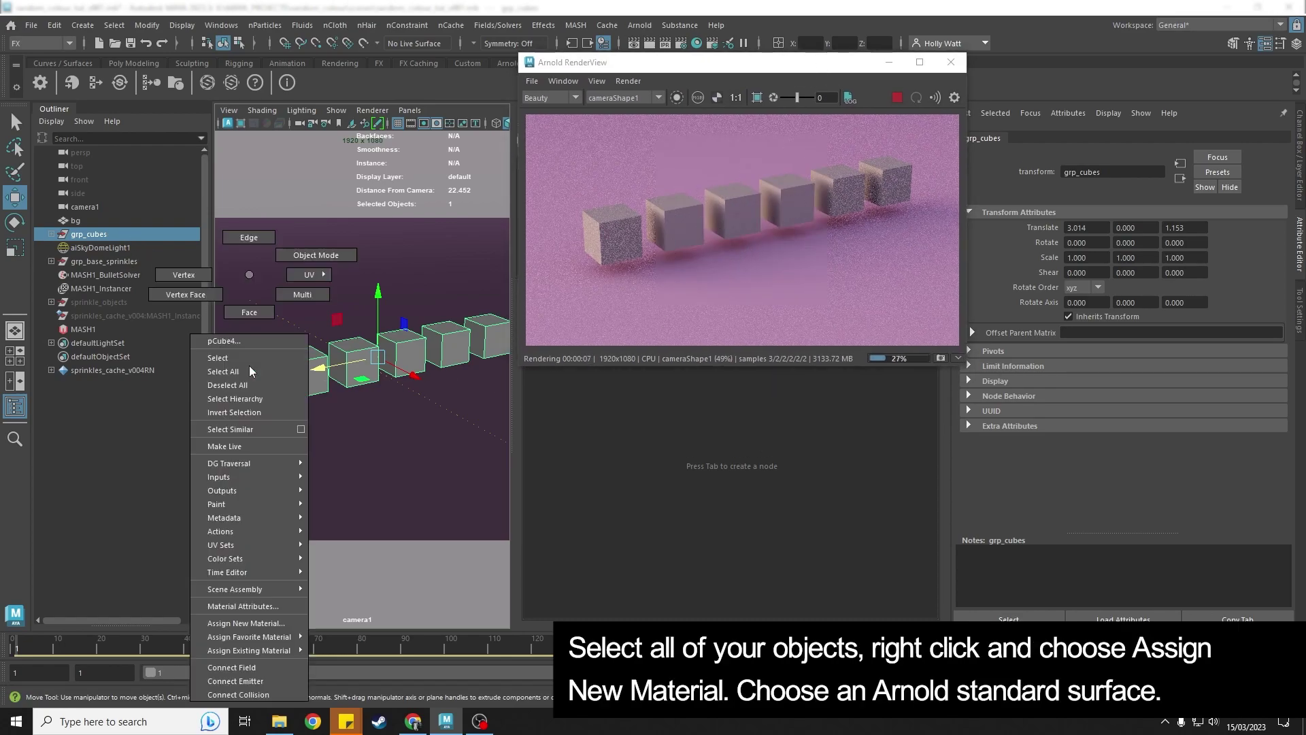
pyautogui.click(282, 626)
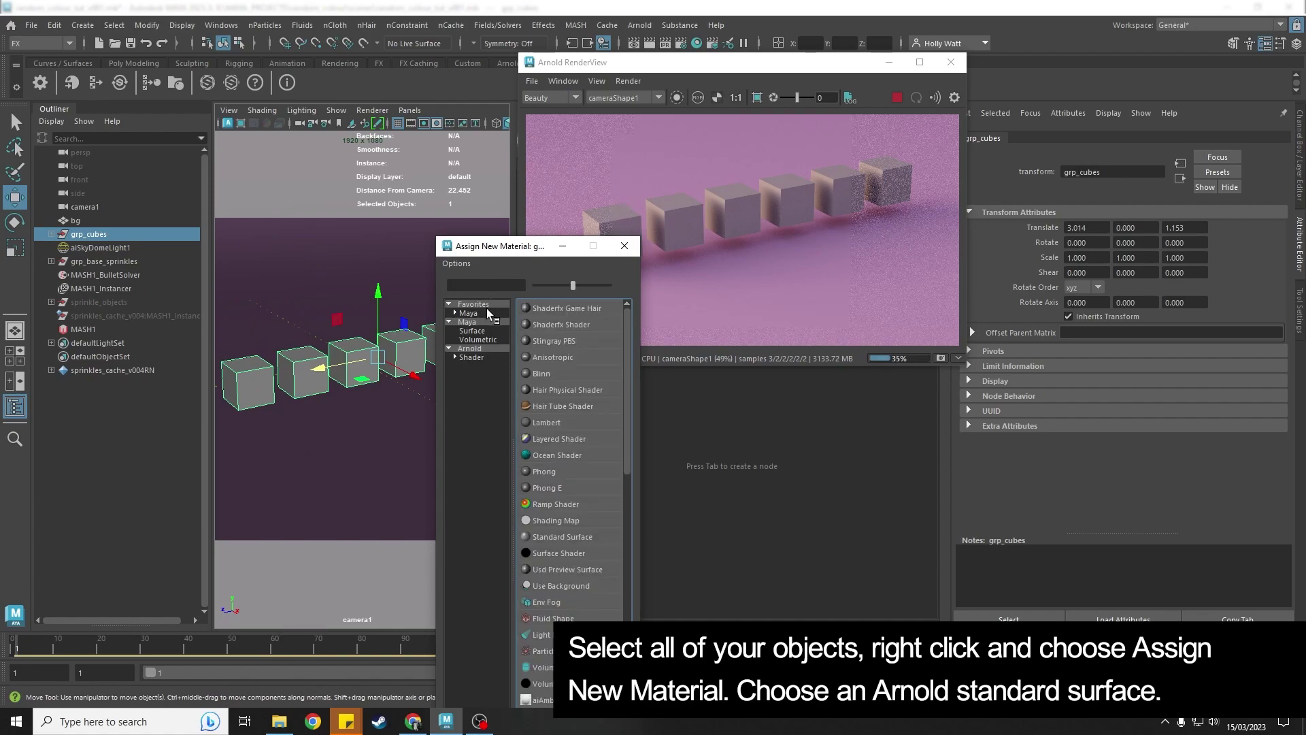
pyautogui.click(492, 287)
pyautogui.write('sta')
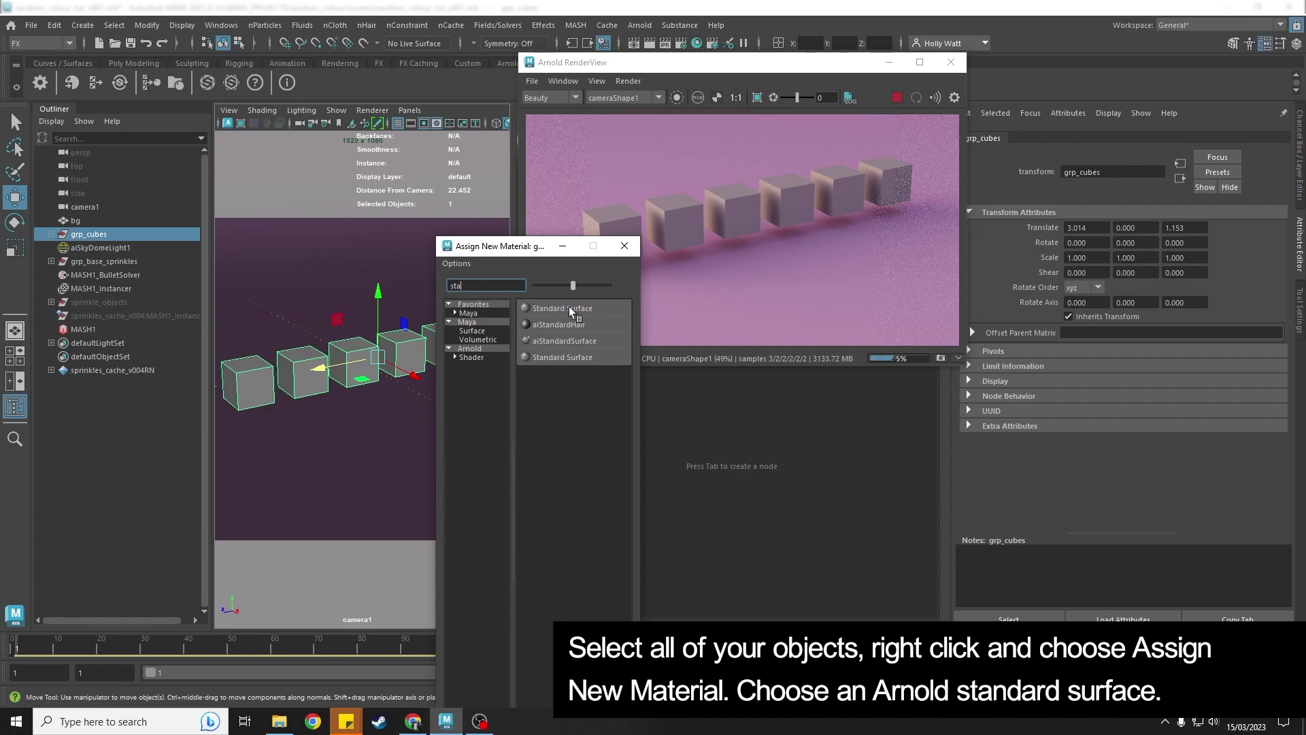
pyautogui.click(569, 308)
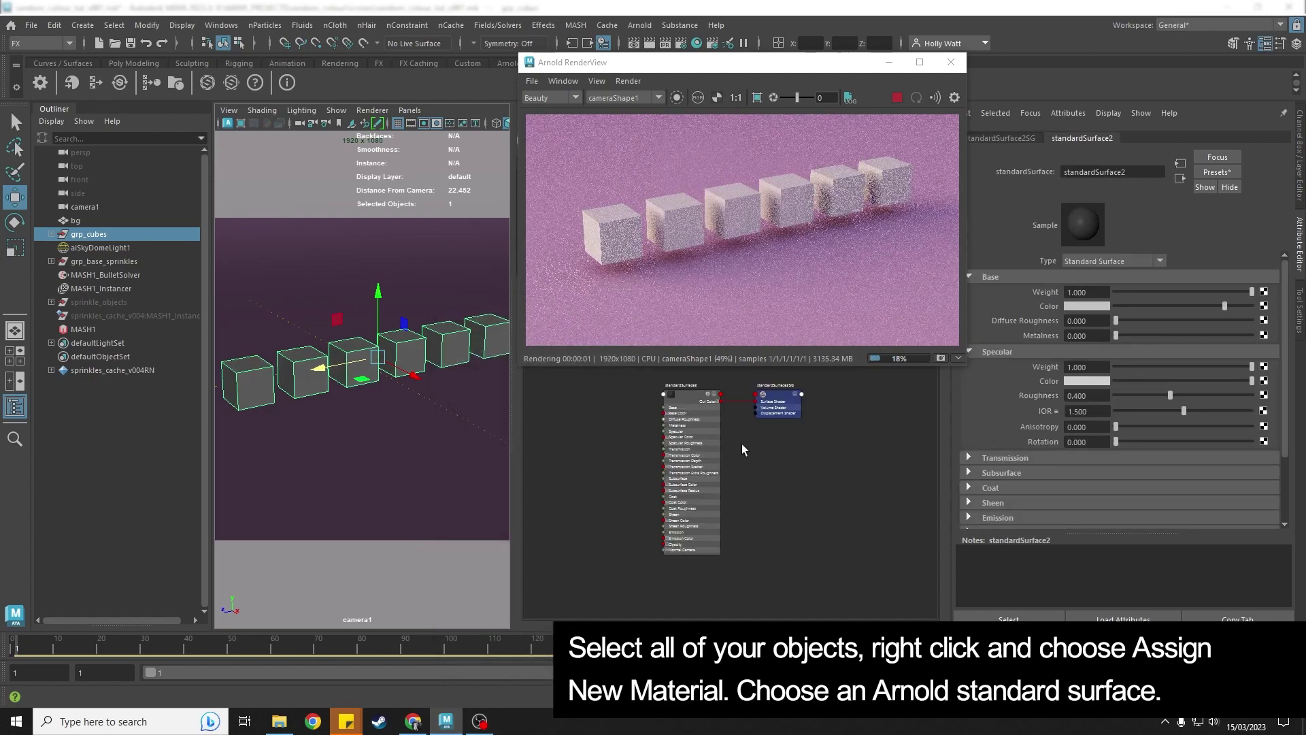
# Space out the new material's nodes in the graph and rename the shader random_col_MAT.
pyautogui.moveTo(775, 402); pyautogui.dragTo(839, 405)
pyautogui.click(700, 408)
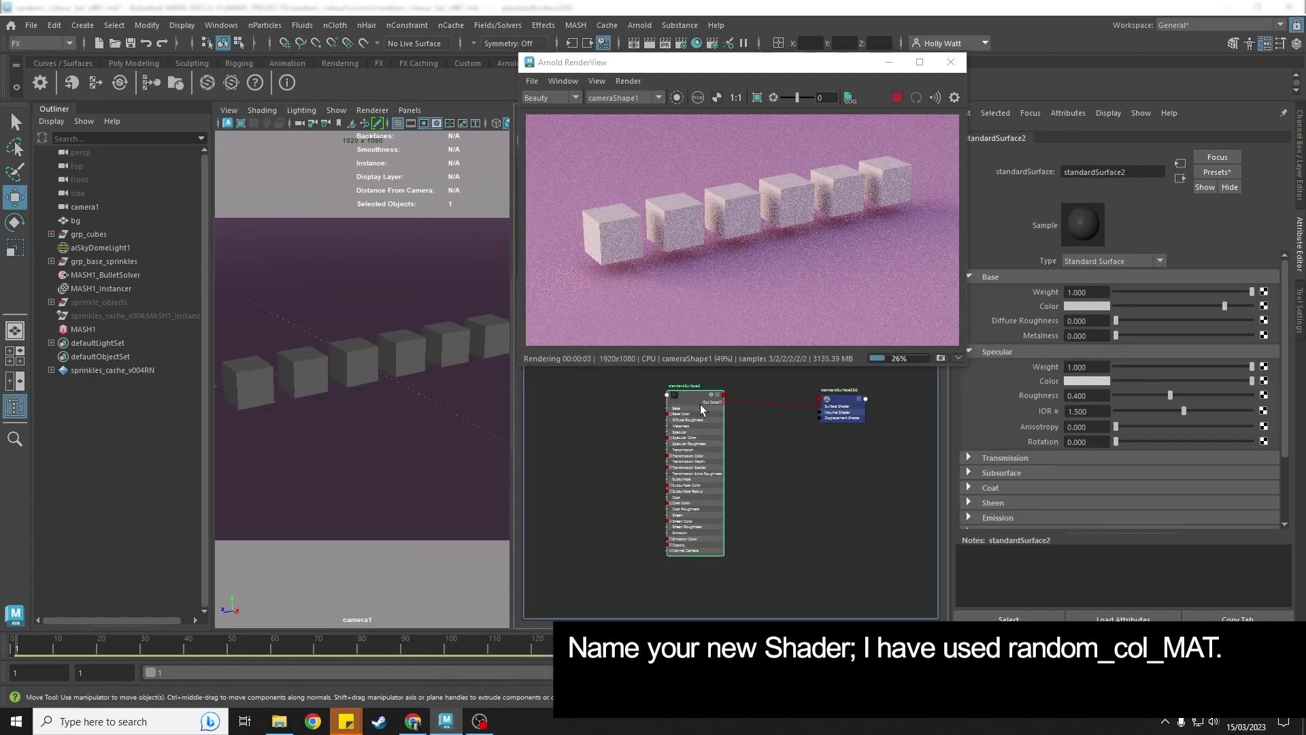
pyautogui.moveTo(700, 404); pyautogui.dragTo(760, 402)
pyautogui.doubleClick(1139, 170)
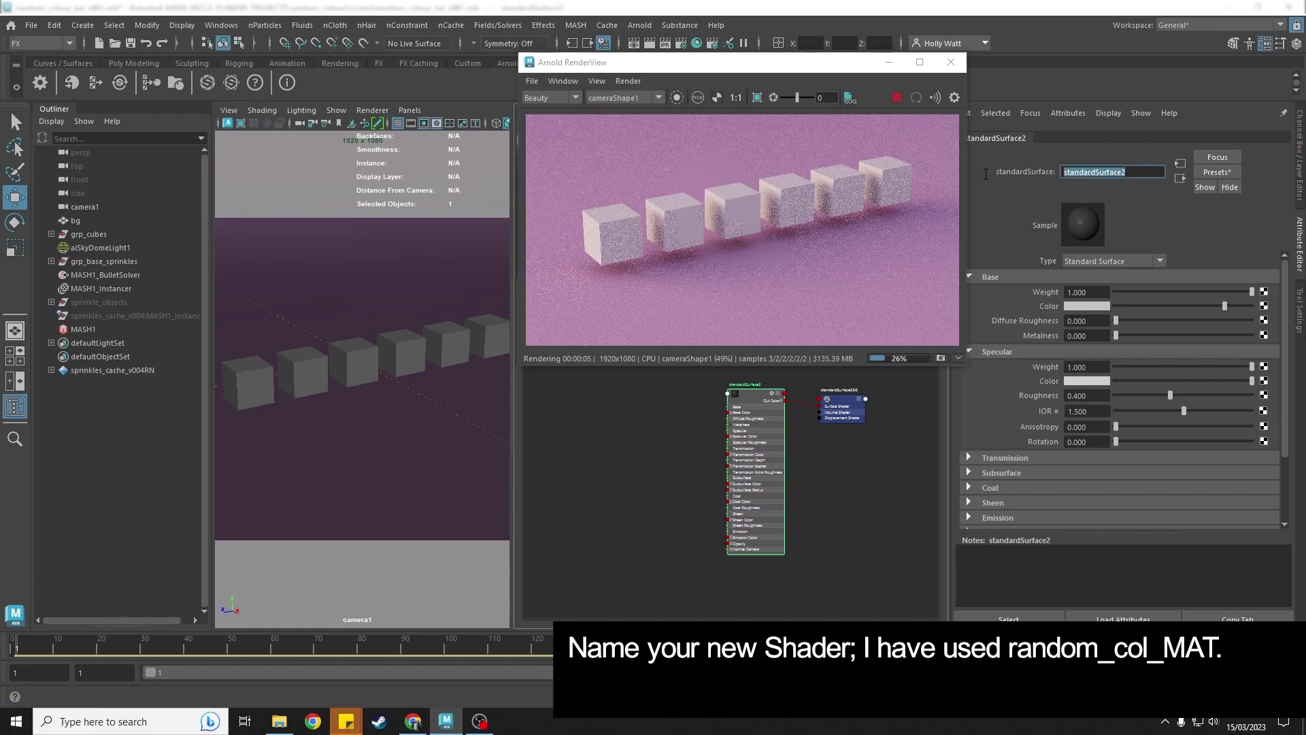
pyautogui.write('random_col_MAT')
pyautogui.press('Return')
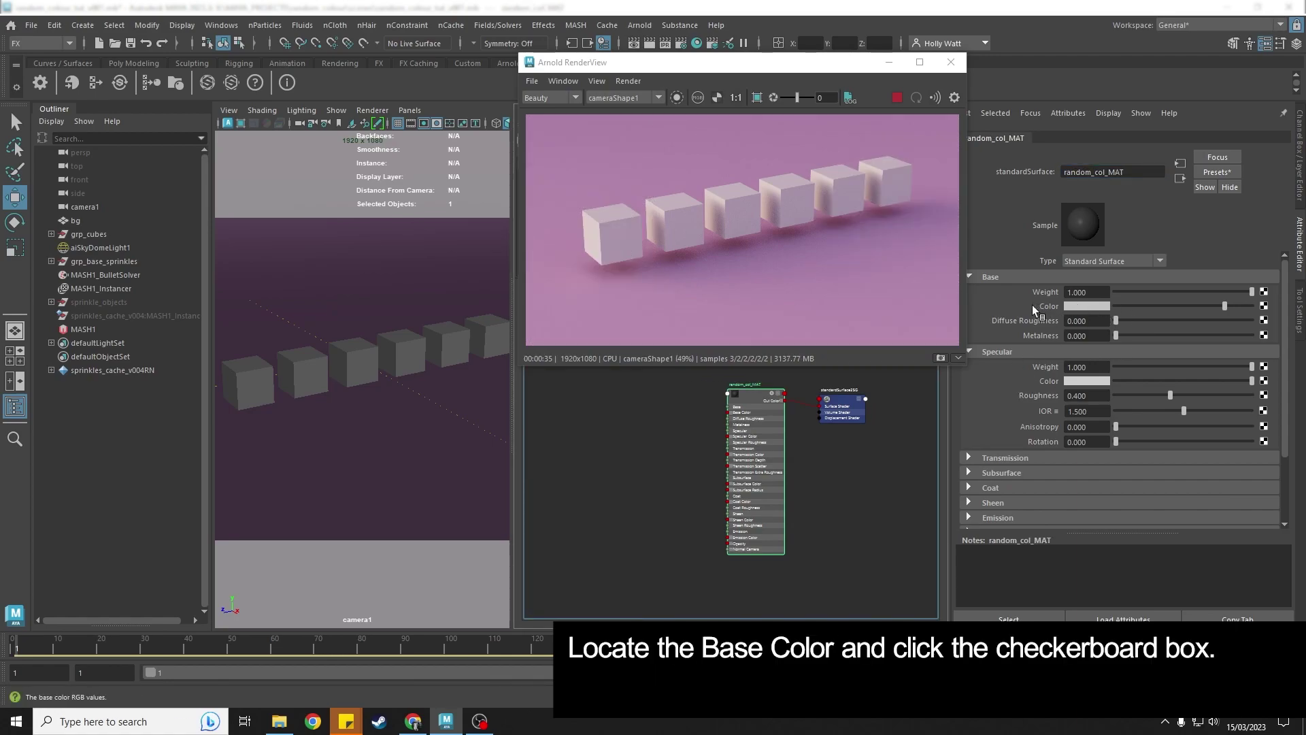
# Map the shader's base color with a new Arnold aiColorJitter node and check its connection in the graph.
pyautogui.click(1264, 307)
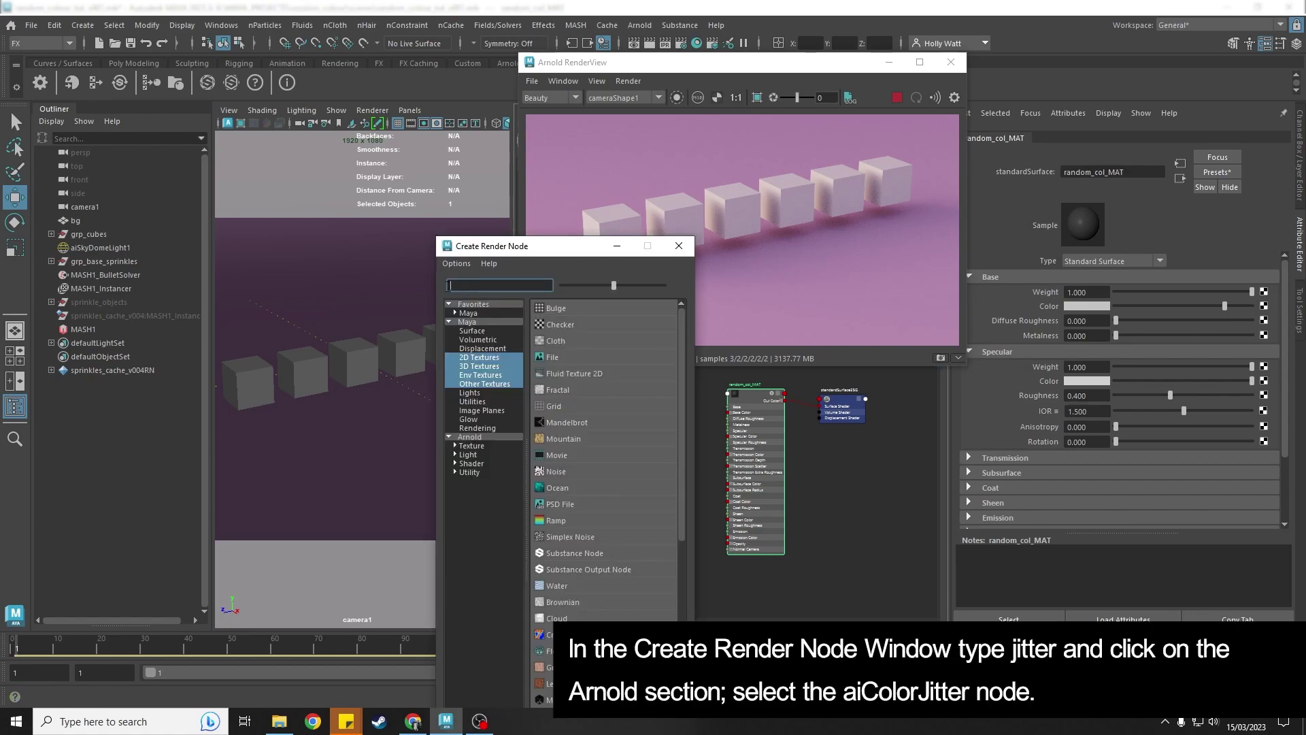
pyautogui.write('jitter')
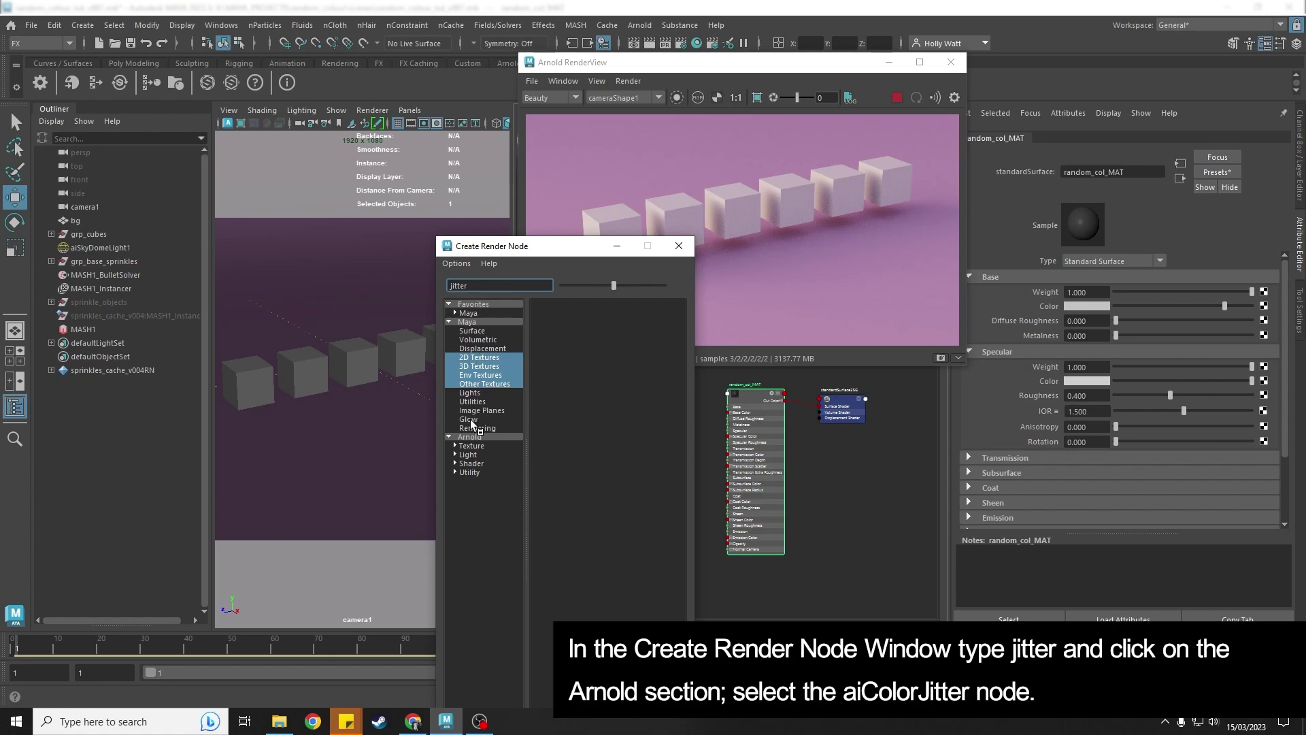
pyautogui.click(479, 442)
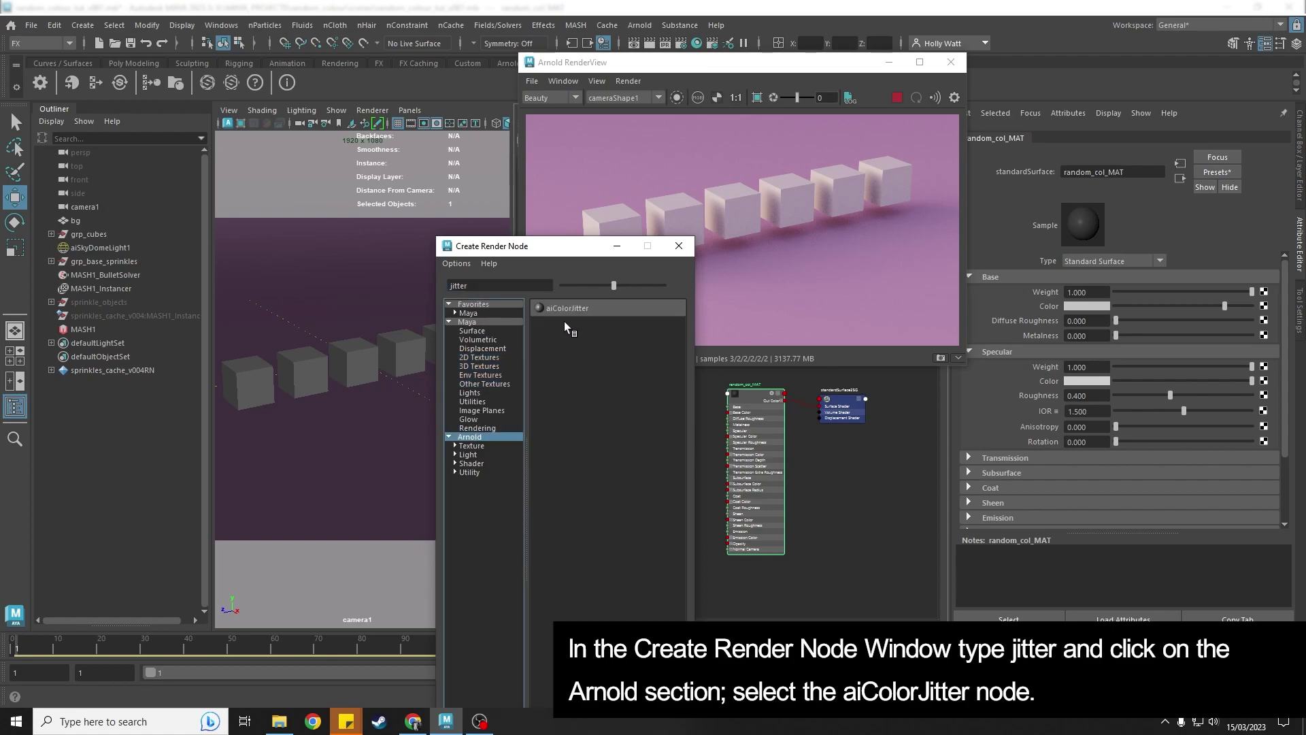
pyautogui.click(602, 307)
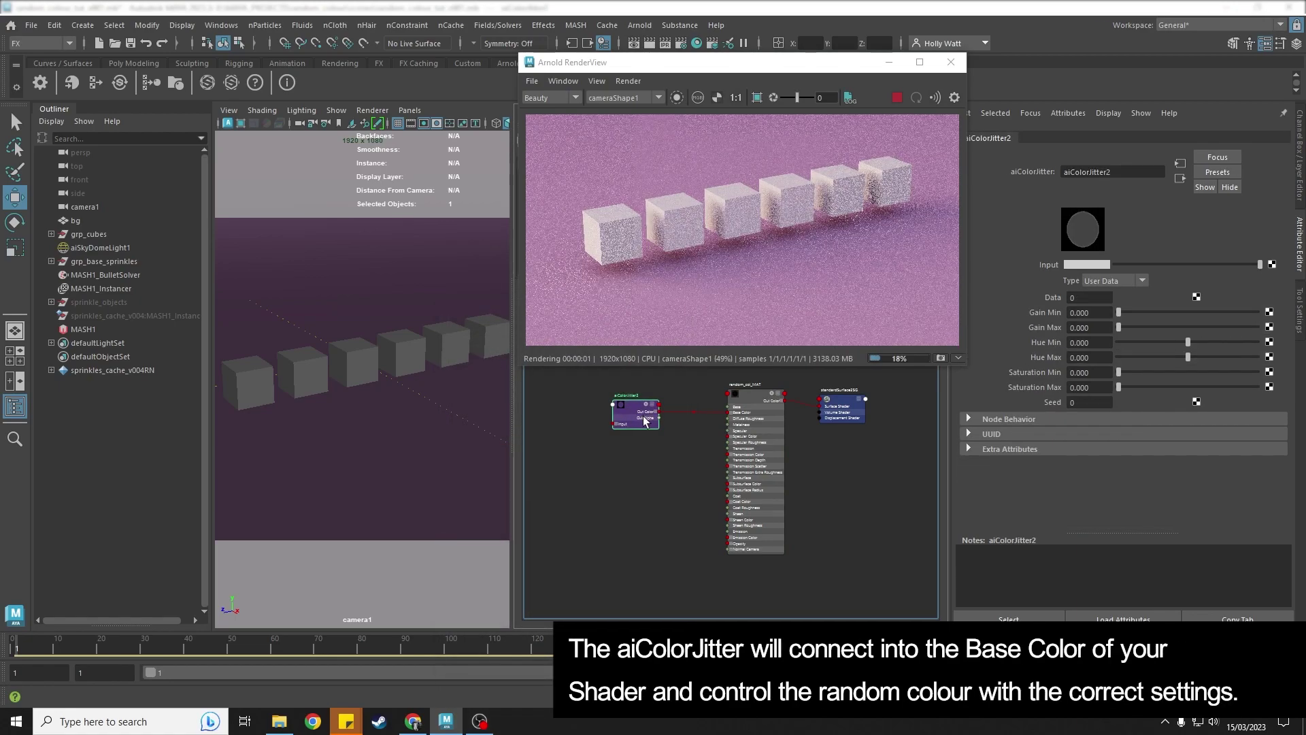
pyautogui.moveTo(649, 420); pyautogui.dragTo(666, 420)
pyautogui.scroll(5, 674, 419)
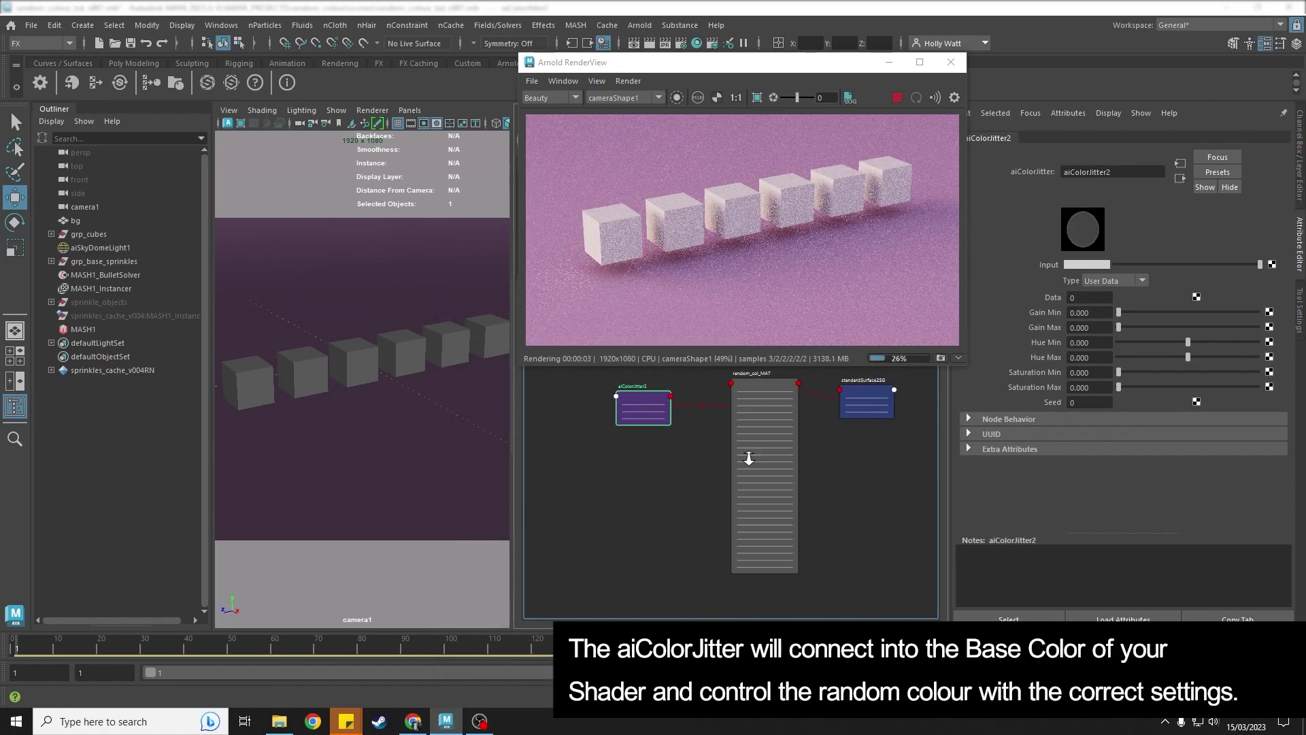
pyautogui.scroll(-1, 854, 521)
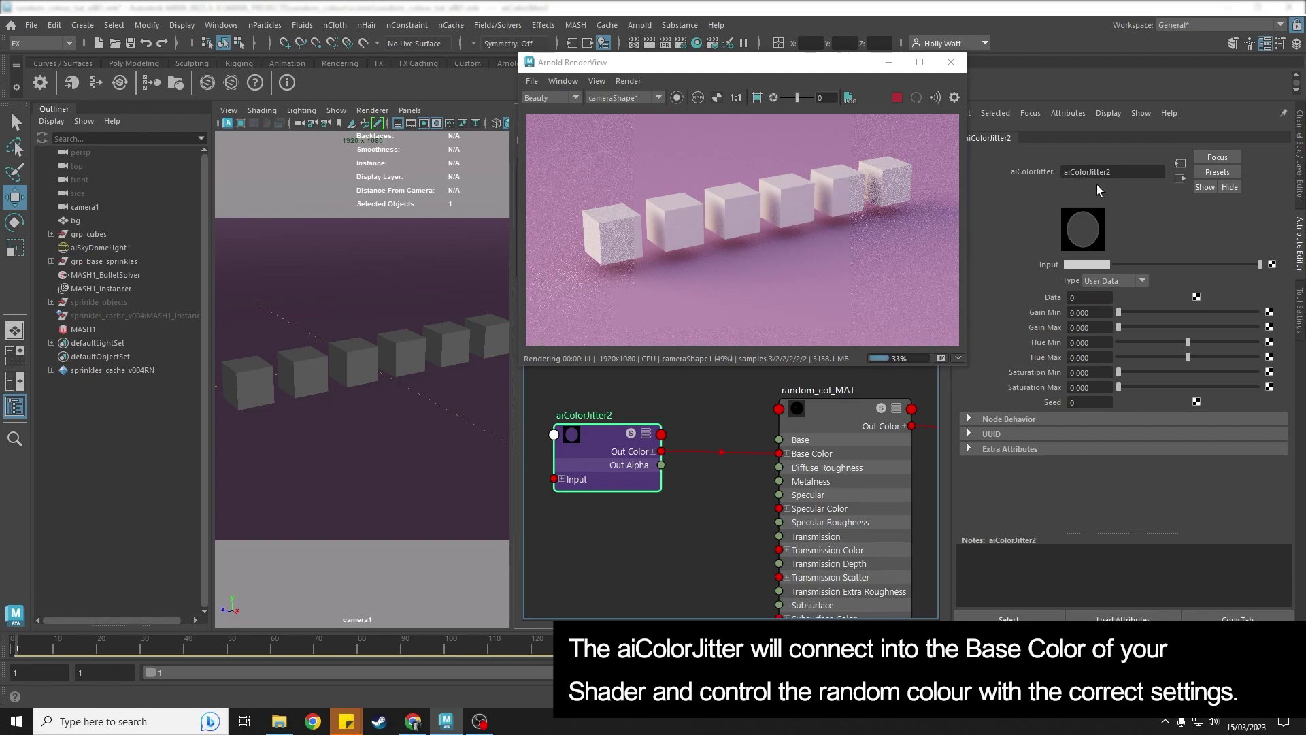
# Give the color jitter's input color a light tint with 0.192 saturation and set the jitter type to Object.
pyautogui.click(1080, 264)
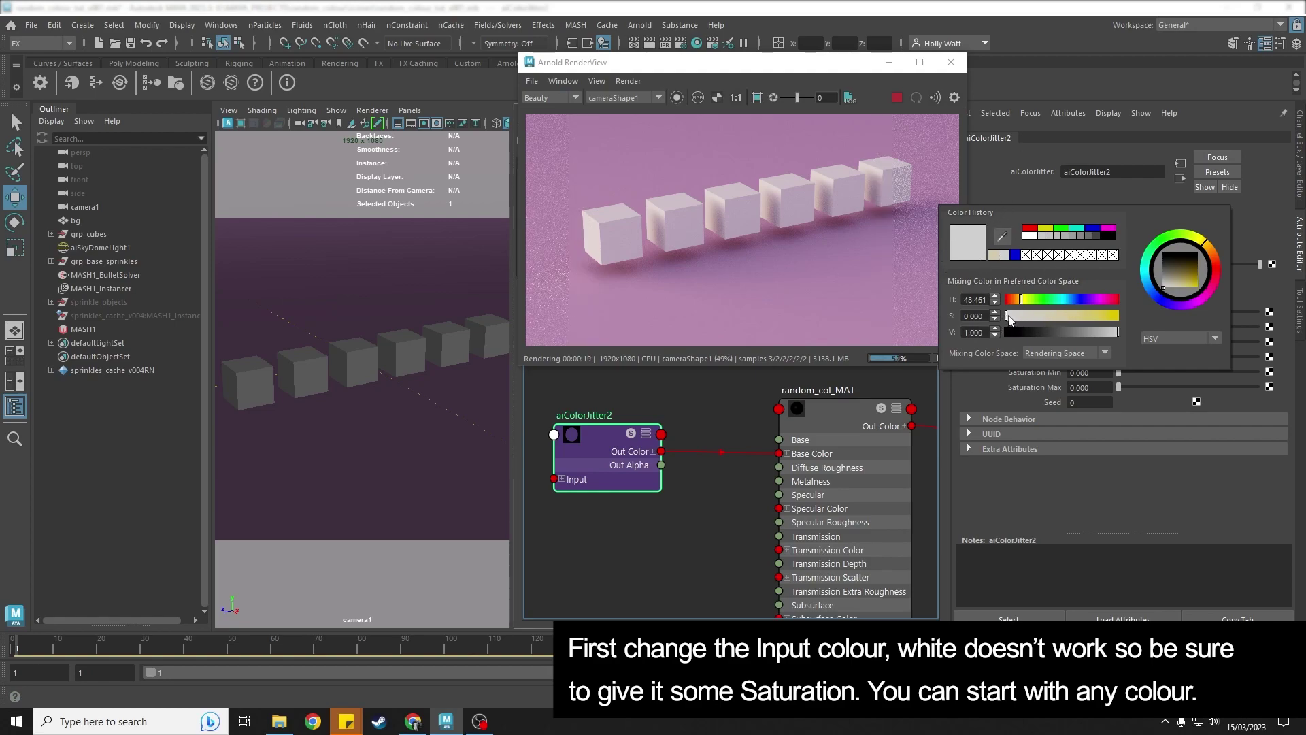
pyautogui.moveTo(1010, 320)
pyautogui.mouseDown()
pyautogui.moveTo(1120, 299)
pyautogui.moveTo(1016, 300)
pyautogui.moveTo(1030, 317)
pyautogui.mouseUp()
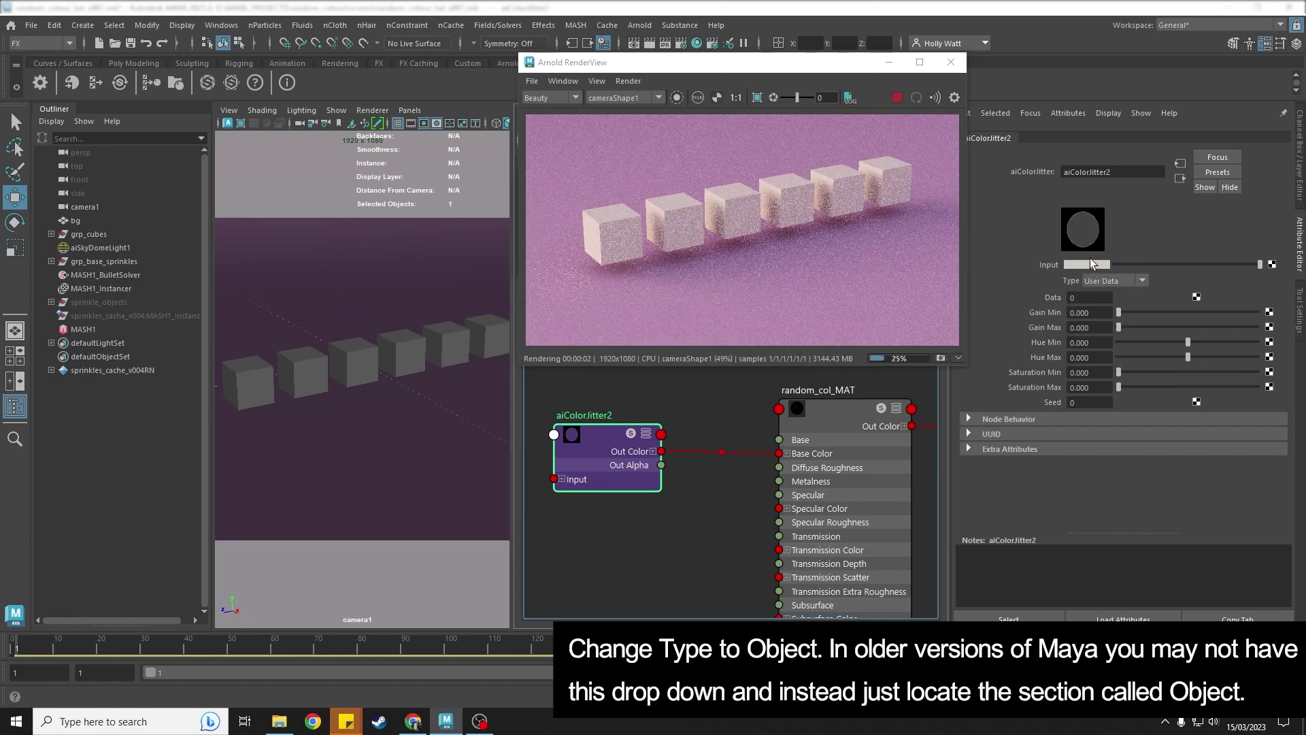
pyautogui.click(1141, 281)
pyautogui.click(1106, 320)
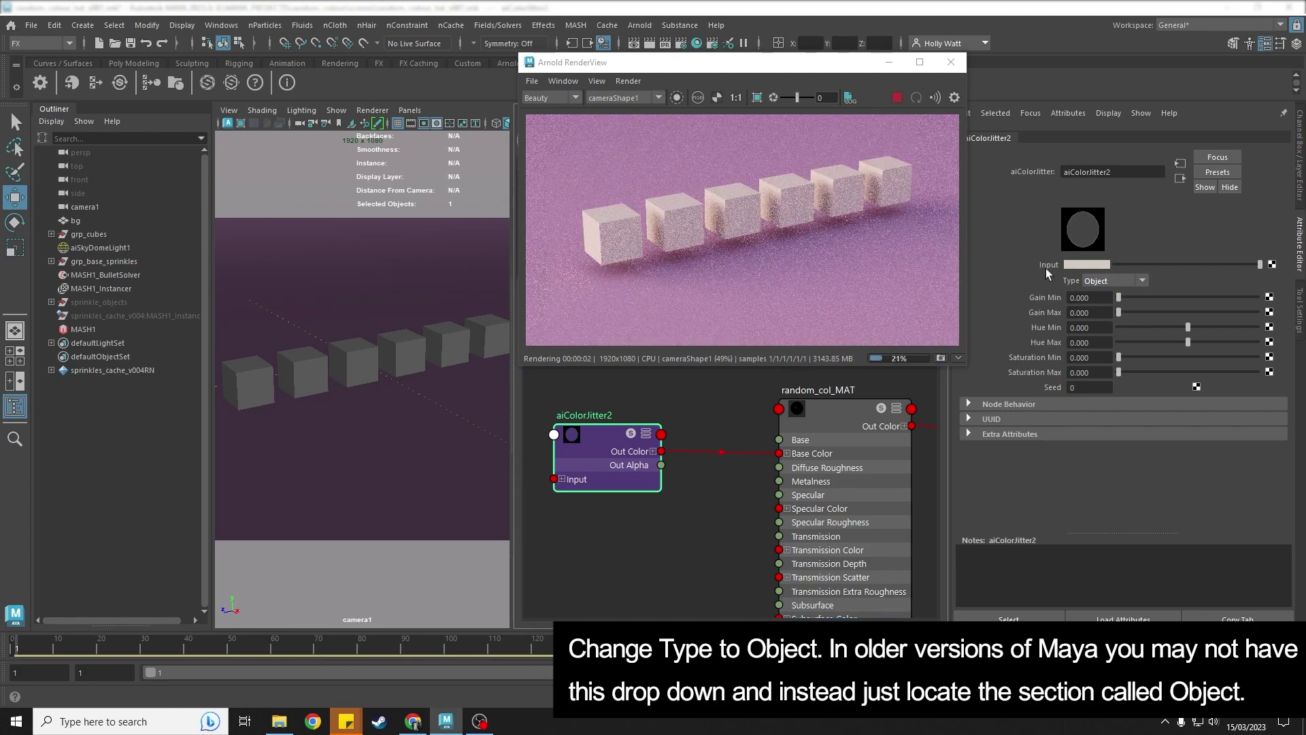
# Set the color jitter's Hue Min to -0.901 and Hue Max to 0.762.
pyautogui.click(1092, 327)
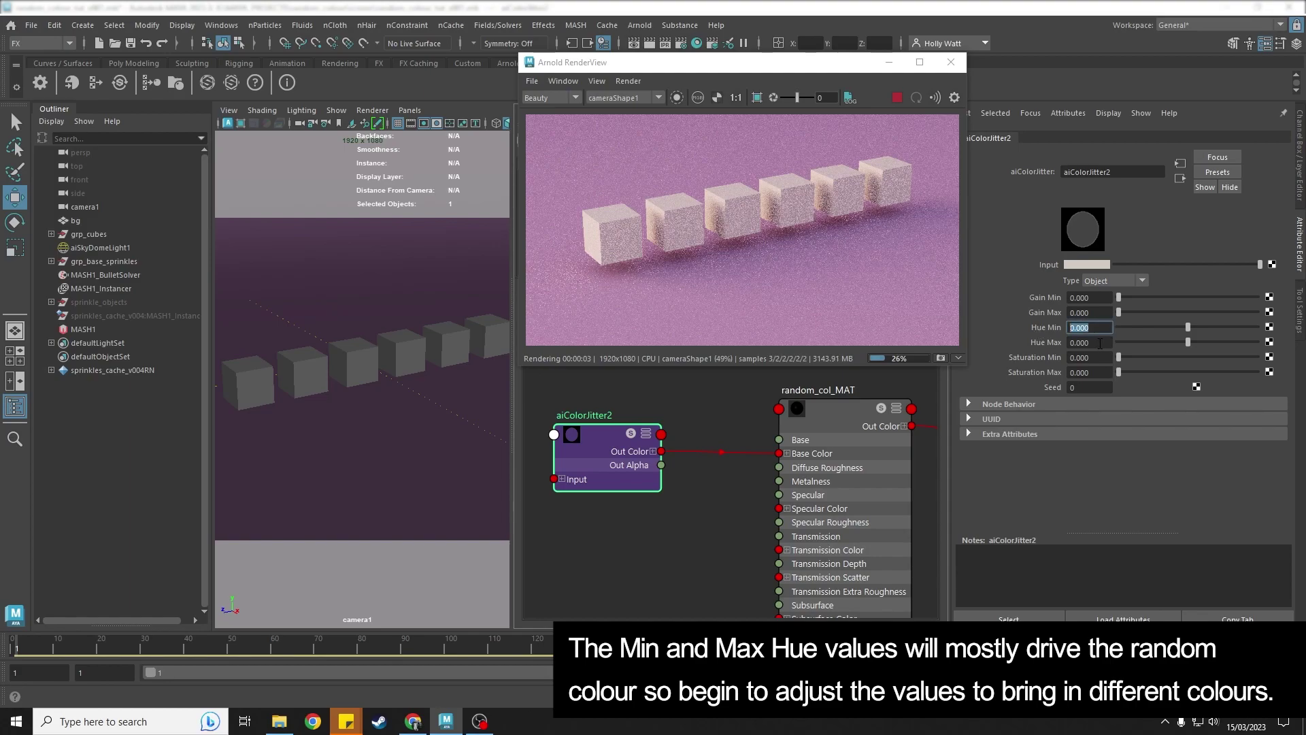
pyautogui.click(1100, 343)
pyautogui.moveTo(1190, 327); pyautogui.dragTo(1125, 336)
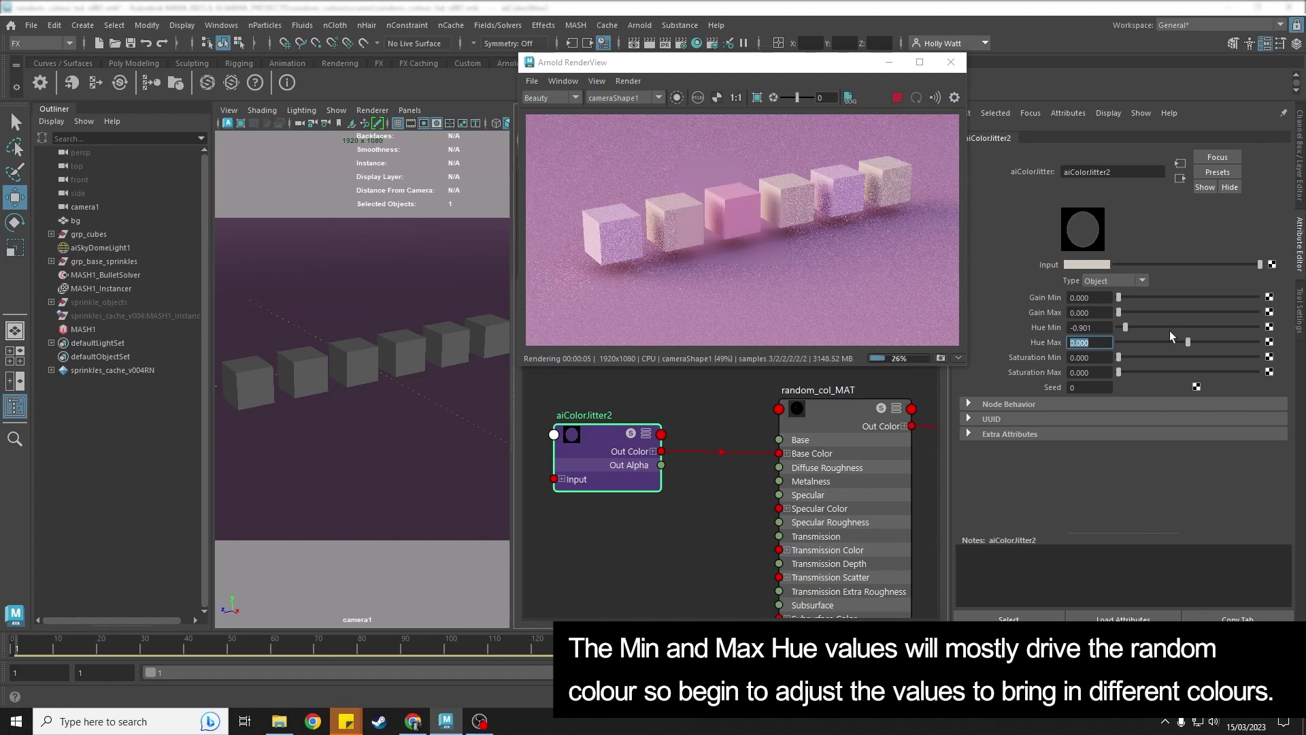
pyautogui.moveTo(1187, 341); pyautogui.dragTo(1235, 343)
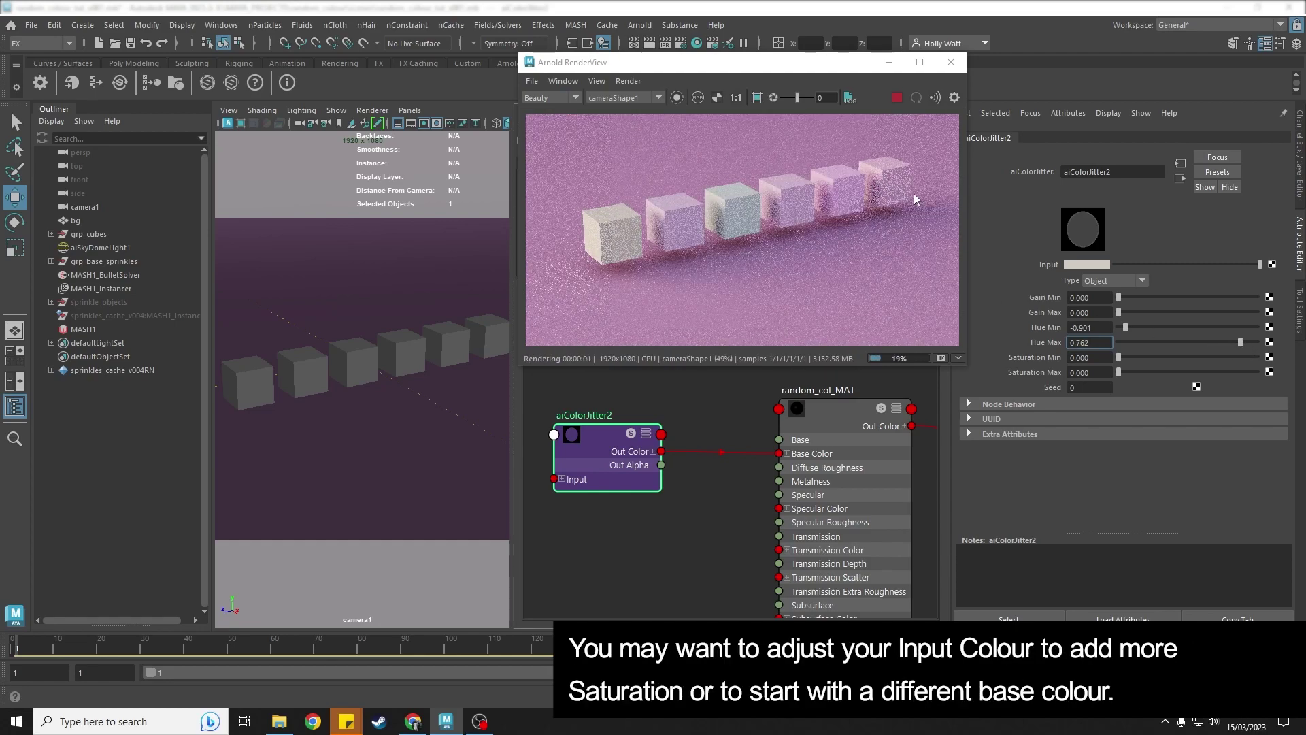
# Increase the saturation of the jitter's input color and set Saturation Max to 0.347.
pyautogui.click(1087, 266)
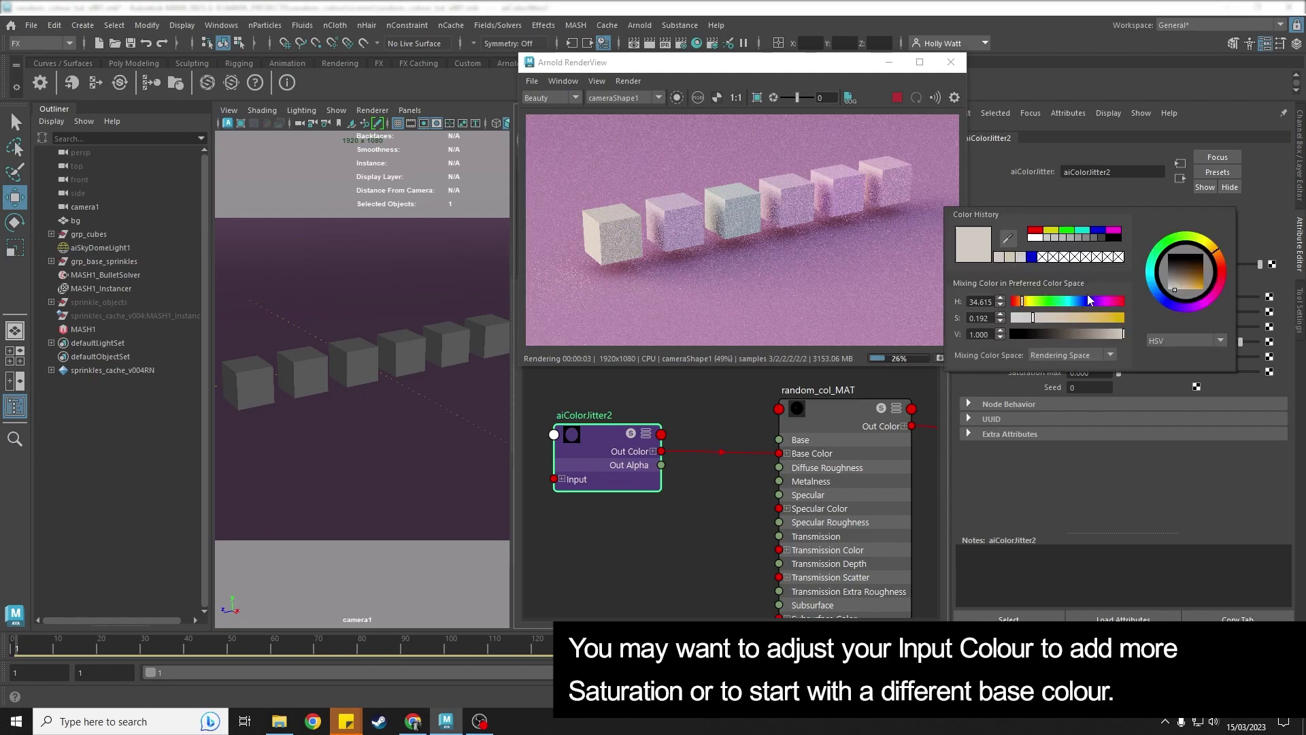
pyautogui.moveTo(1052, 317)
pyautogui.mouseDown()
pyautogui.moveTo(1035, 318)
pyautogui.moveTo(1076, 319)
pyautogui.moveTo(1059, 320)
pyautogui.mouseUp()
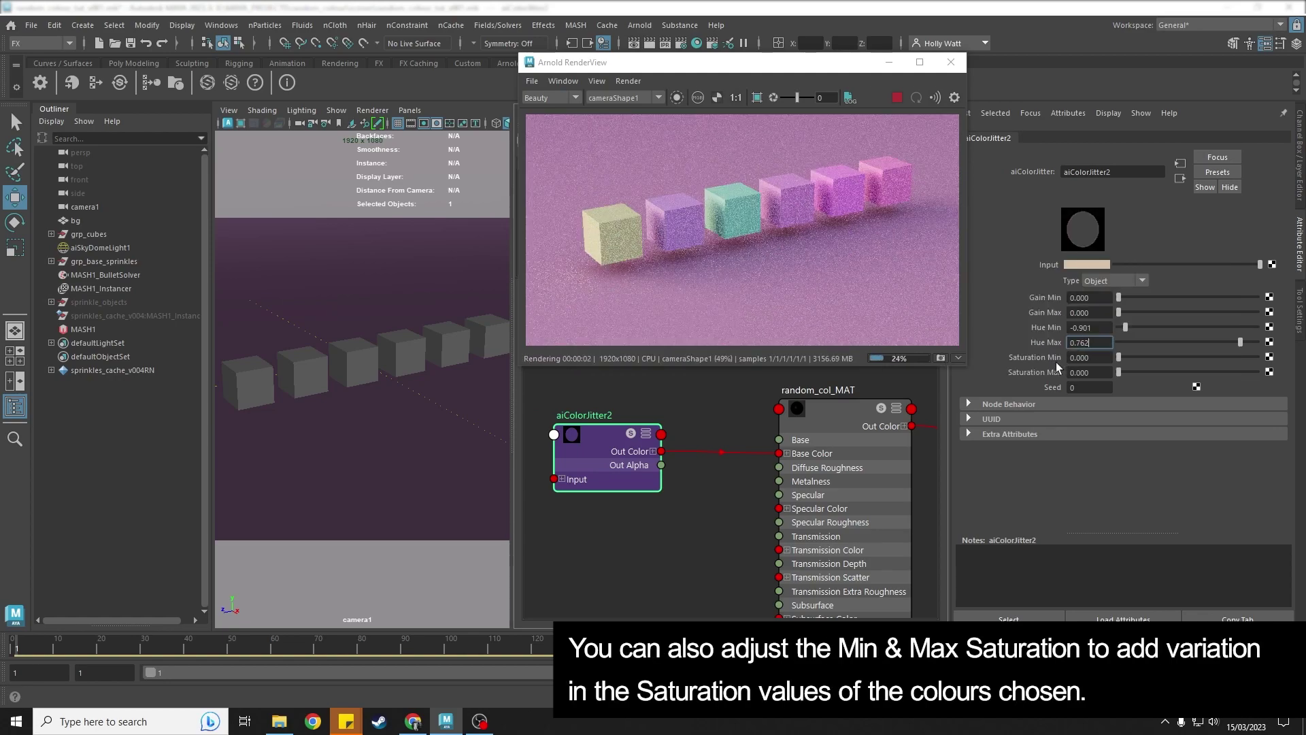
pyautogui.moveTo(1120, 373)
pyautogui.mouseDown()
pyautogui.moveTo(1150, 372)
pyautogui.moveTo(1124, 378)
pyautogui.mouseUp()
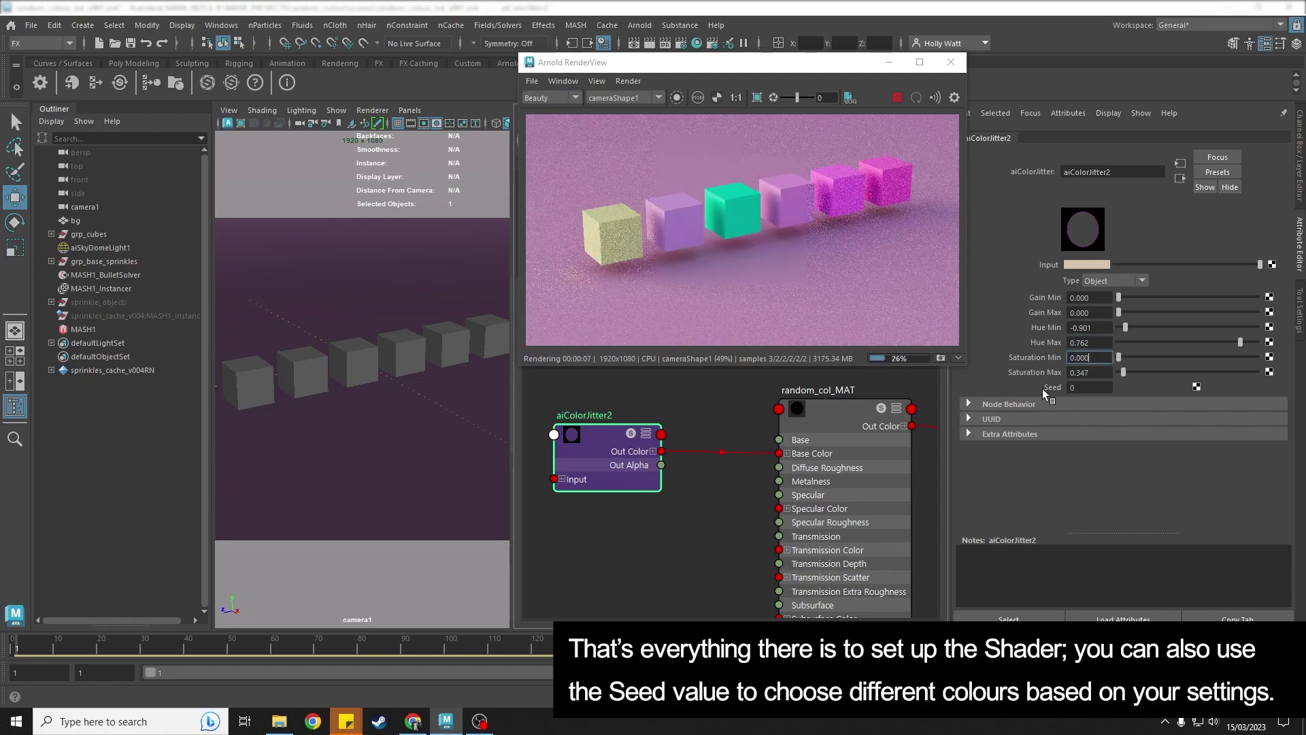
# Try several seed values for the color jitter, settling on 4, and set Hue Max to 0.822 and Hue Min to -0.693.
pyautogui.doubleClick(1072, 387)
pyautogui.write('1')
pyautogui.press('Return')
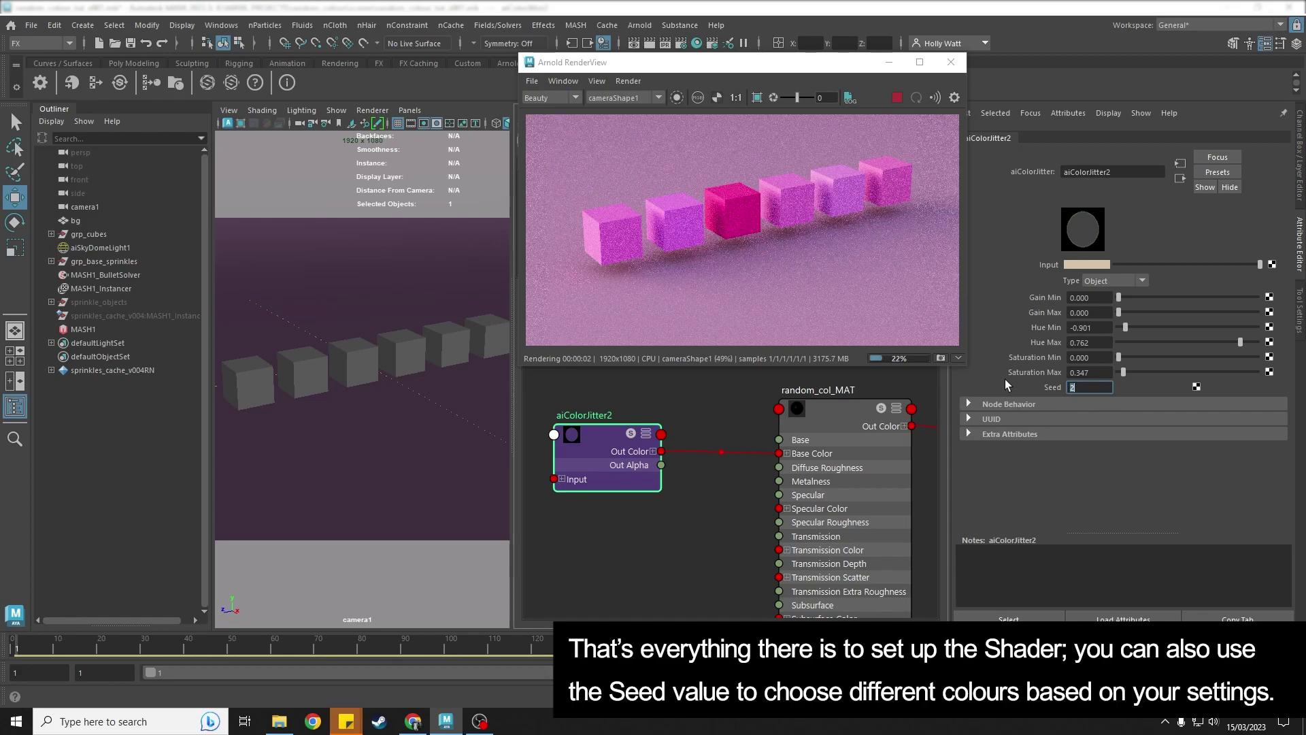
pyautogui.write('2')
pyautogui.press('Return')
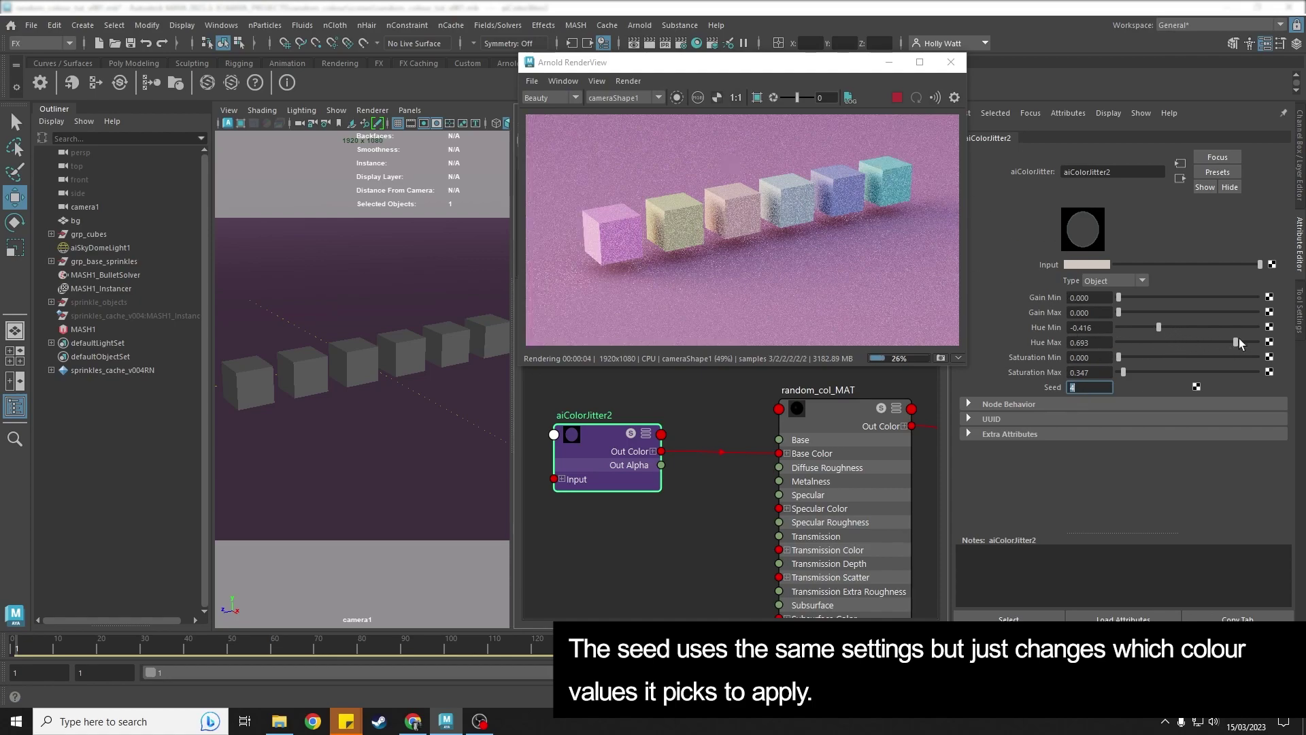
pyautogui.moveTo(1238, 340); pyautogui.dragTo(1245, 340)
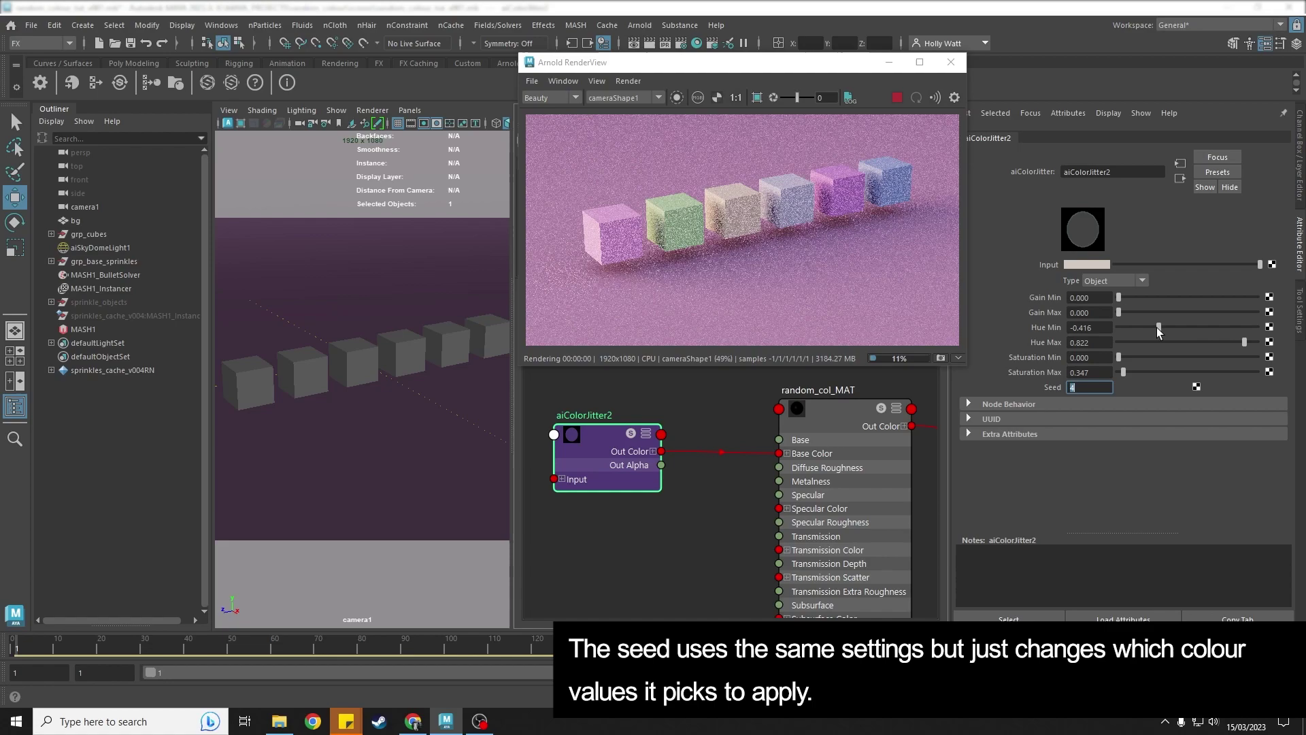
pyautogui.moveTo(1157, 328); pyautogui.dragTo(1138, 326)
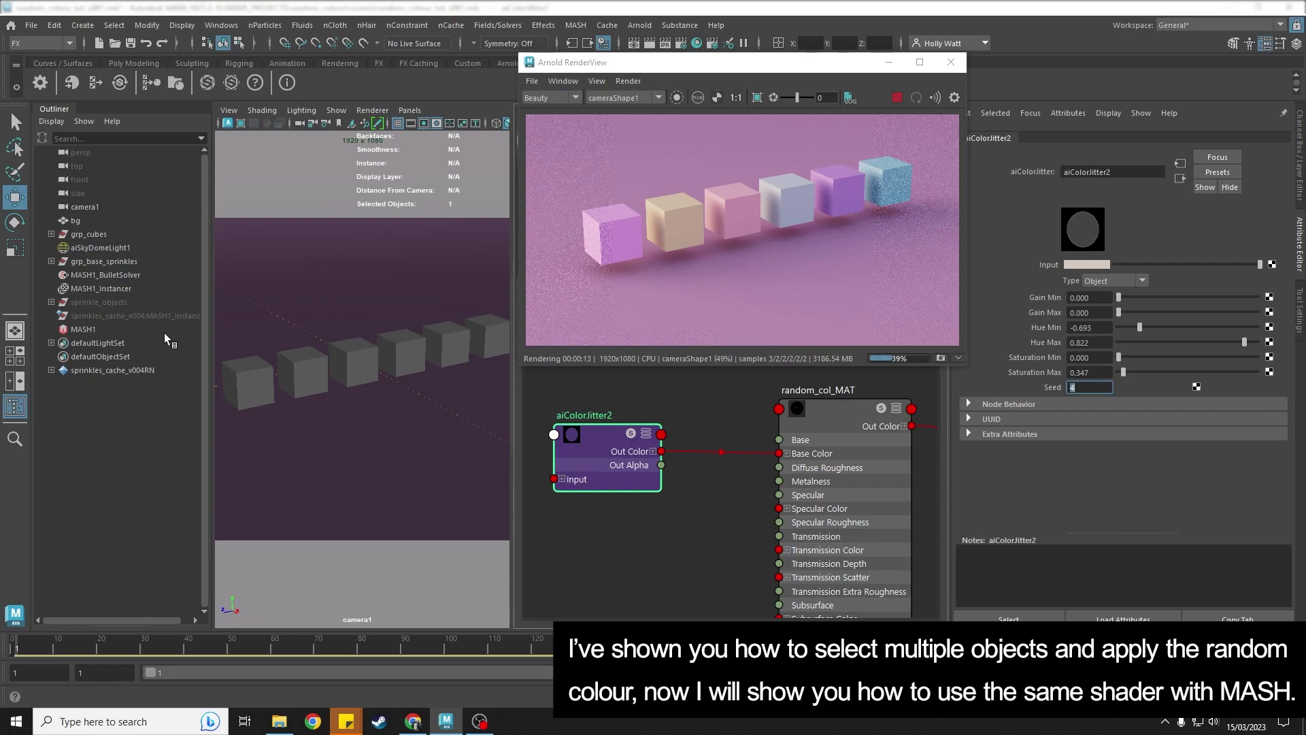
# Switch the viewport to the perspective camera and hide the grp_cubes group.
pyautogui.click(410, 109)
pyautogui.moveTo(453, 123)
pyautogui.click(565, 138)
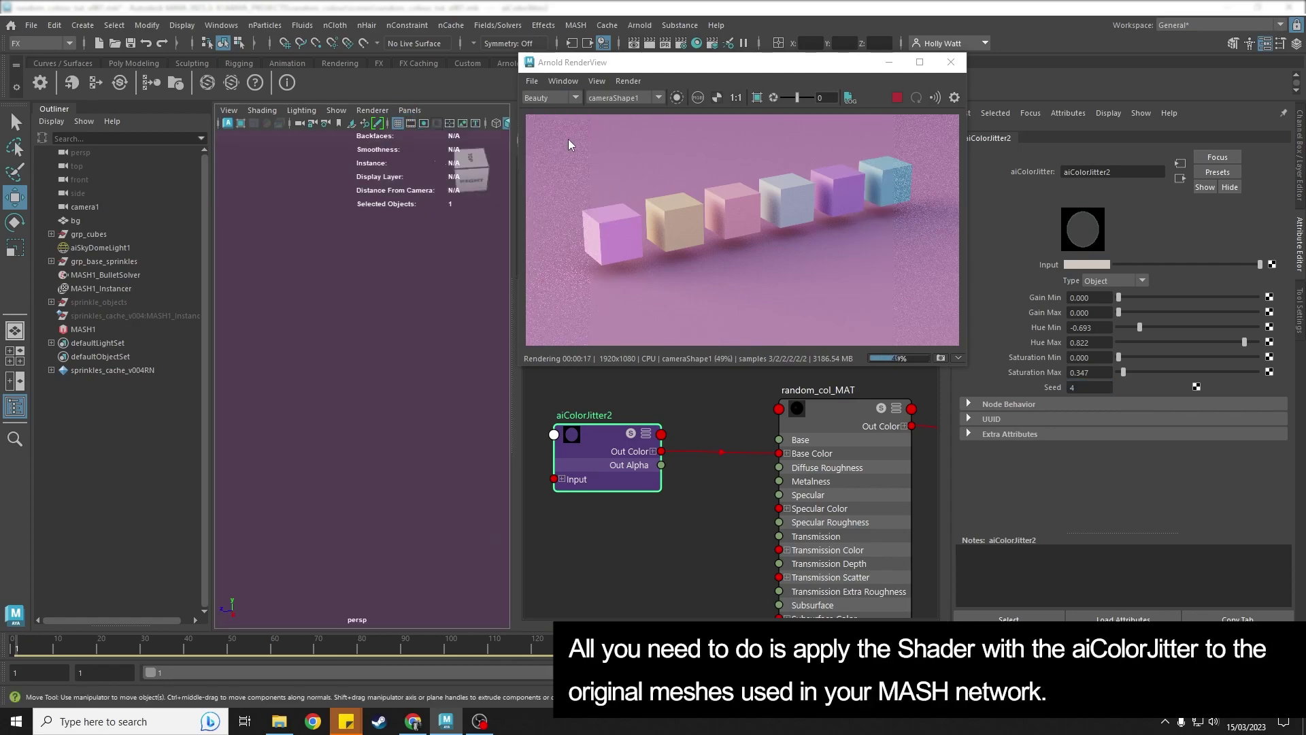
pyautogui.click(107, 234)
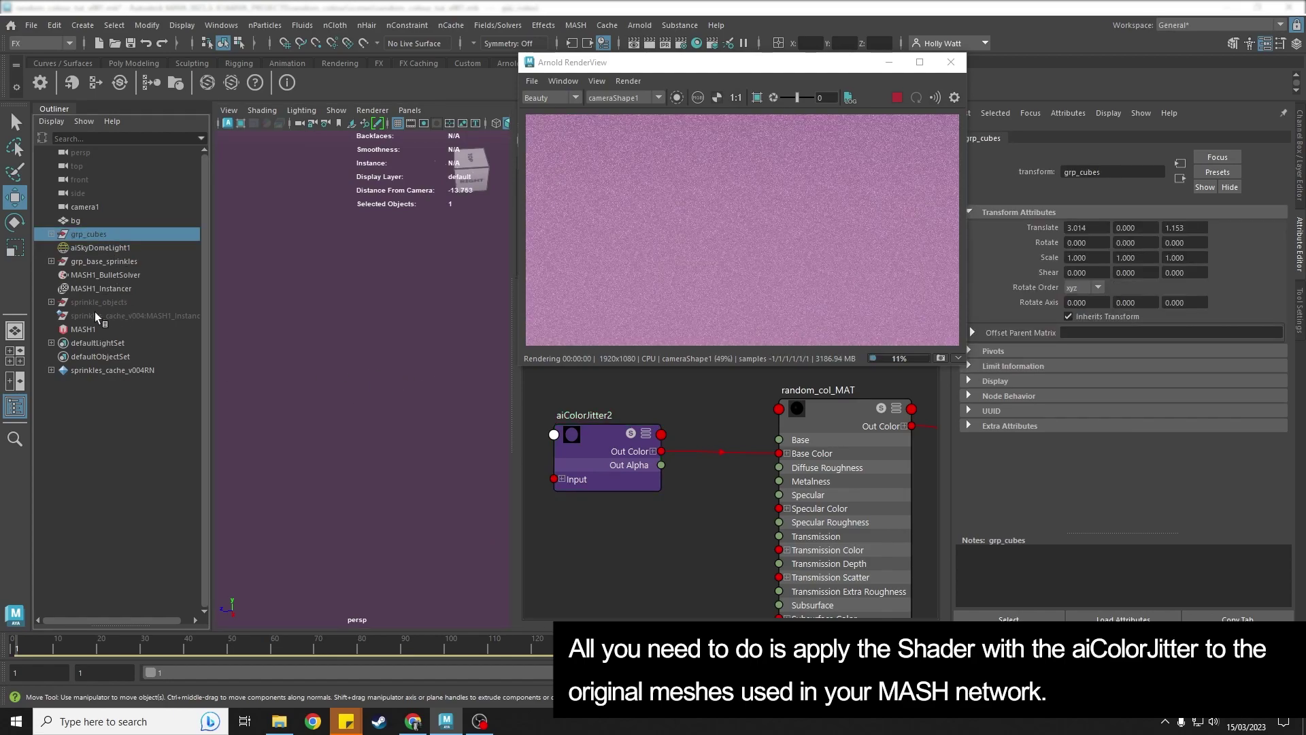
# Select the grp_base_sprinkles group, frame it in the viewport and expand it to list its cylinders.
pyautogui.click(104, 261)
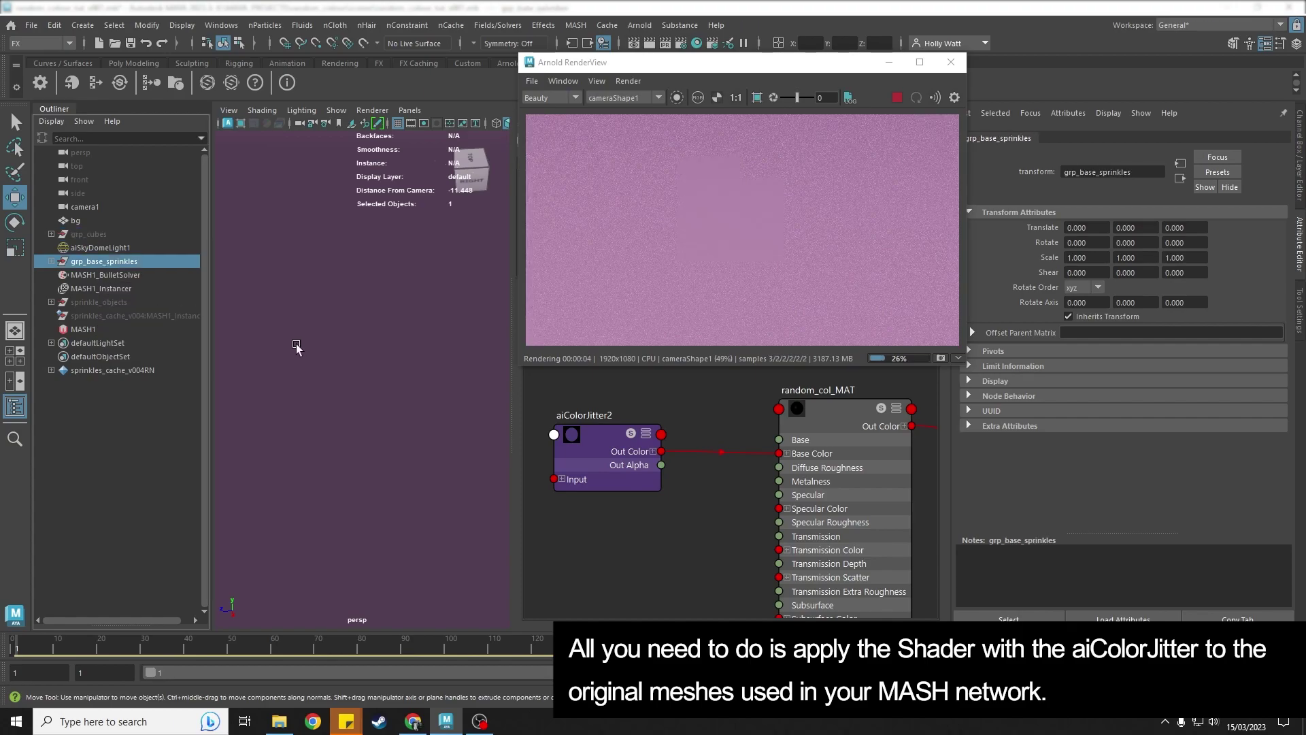
pyautogui.press('f')
pyautogui.keyDown('alt'); pyautogui.moveTo(364, 408); pyautogui.dragTo(405, 457); pyautogui.keyUp('alt')
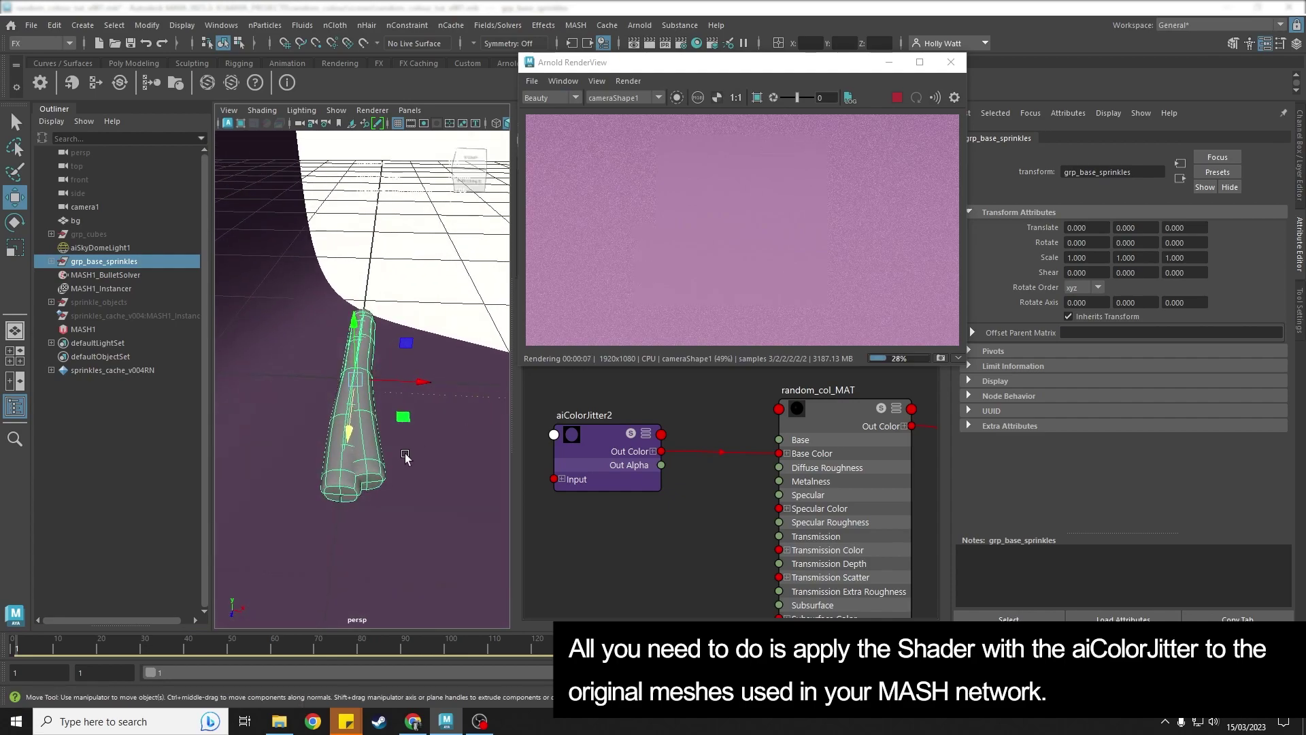
pyautogui.click(53, 262)
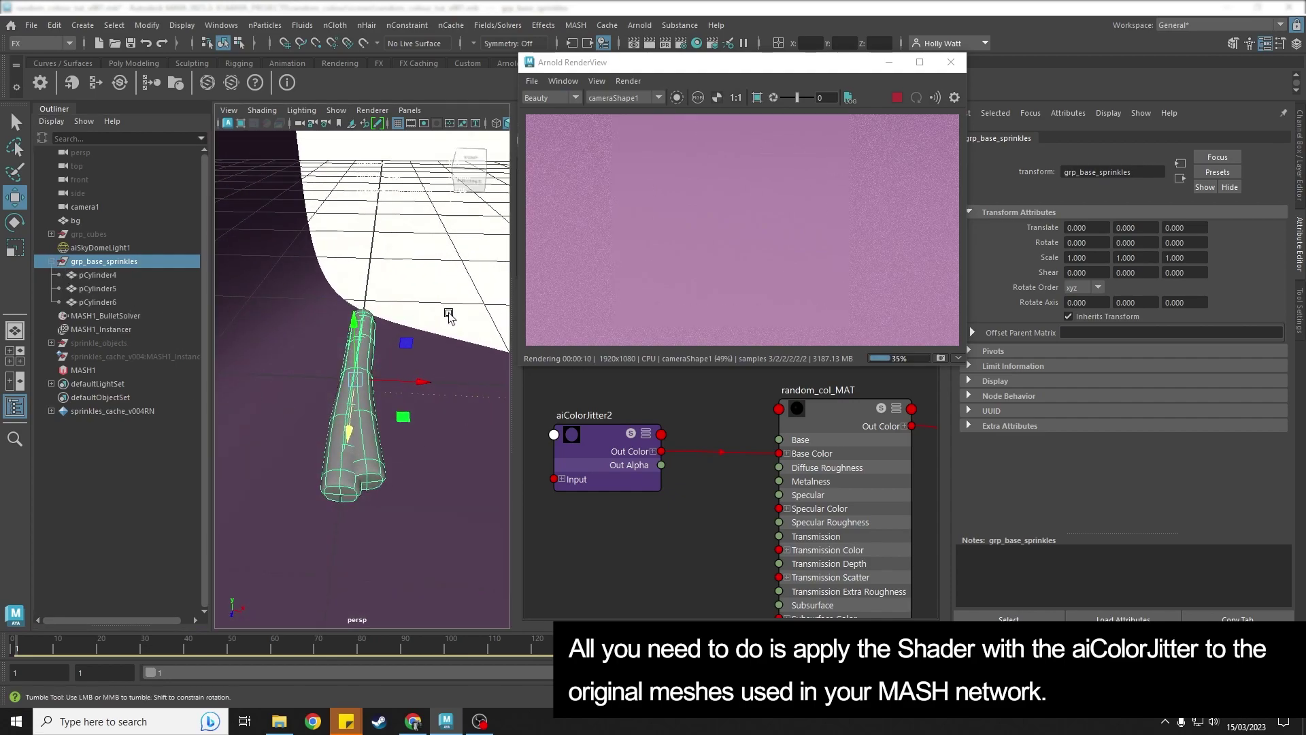
pyautogui.keyDown('alt'); pyautogui.moveTo(451, 312); pyautogui.dragTo(380, 293); pyautogui.keyUp('alt')
# Open the MASH Editor and toggle the enabled state of the MASH1 network.
pyautogui.click(576, 26)
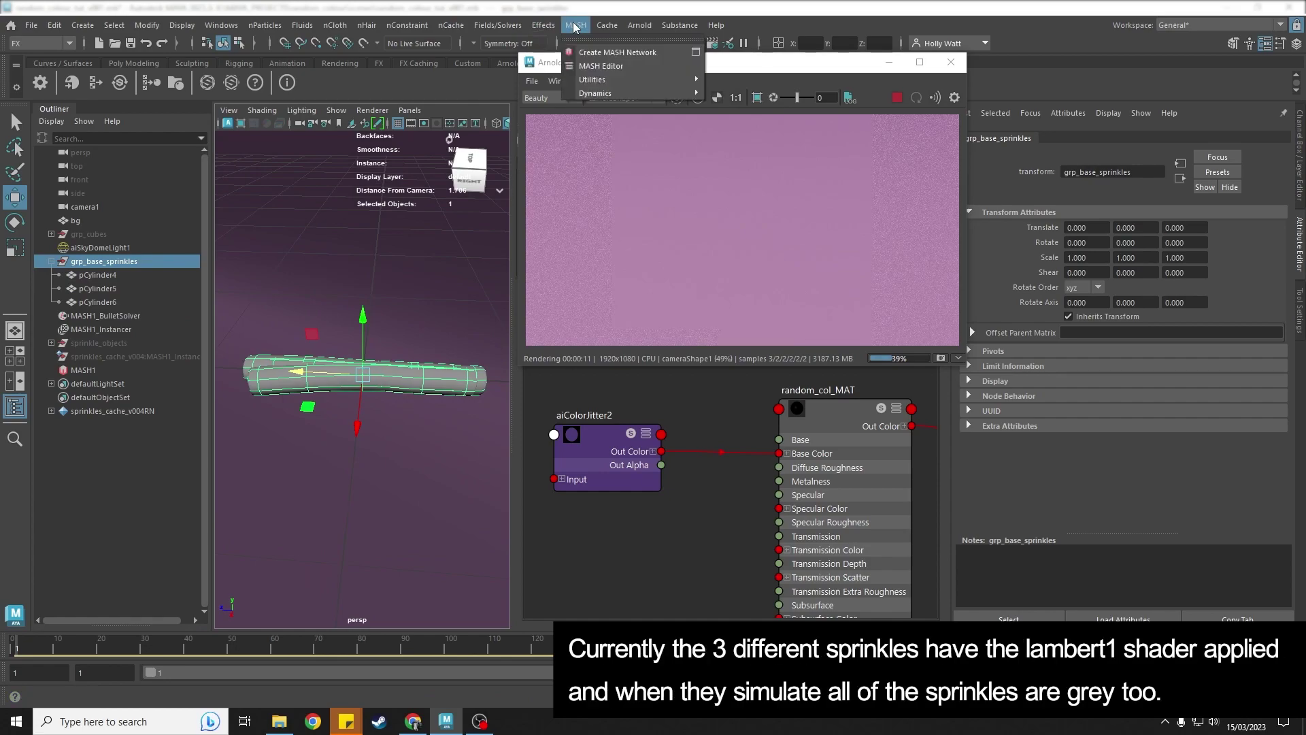
pyautogui.click(598, 56)
pyautogui.click(359, 166)
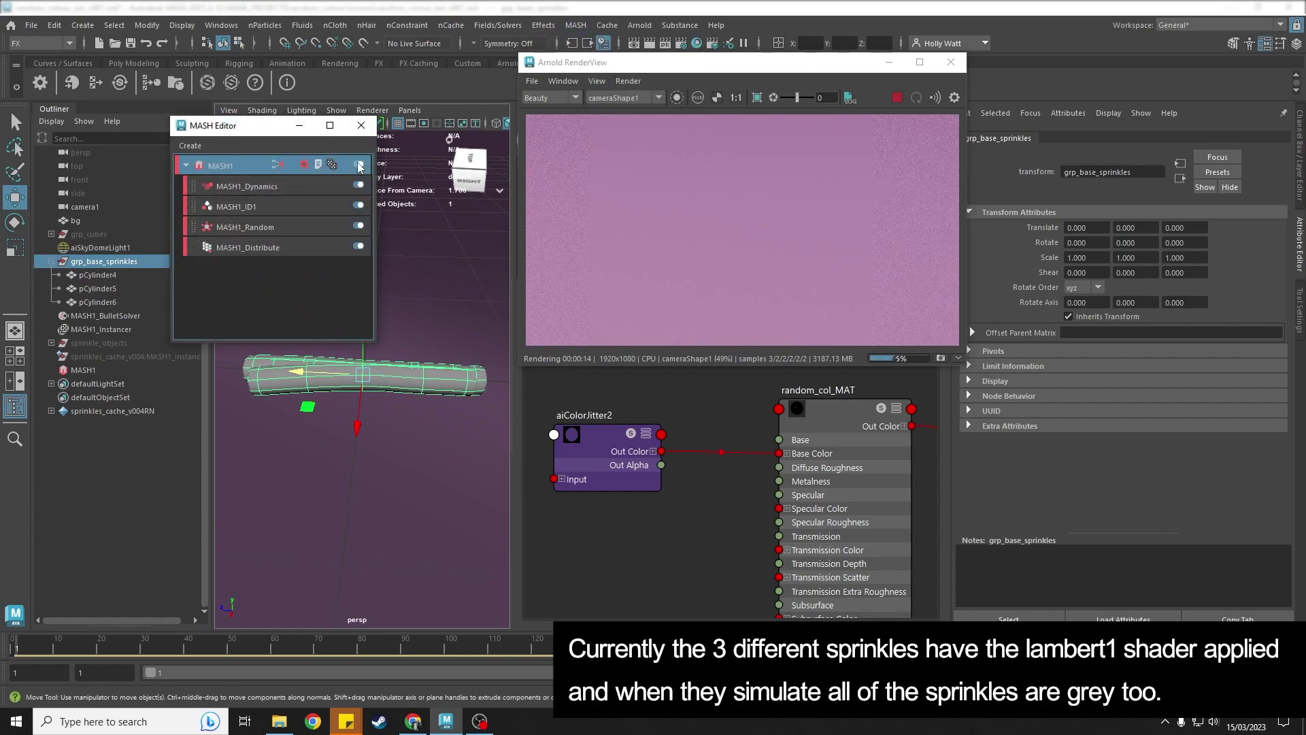
# Play the sprinkle simulation forward, stop it at frame 68, and open the lambert1 material attributes of pCylinder6.
pyautogui.hotkey('alt', 'v')
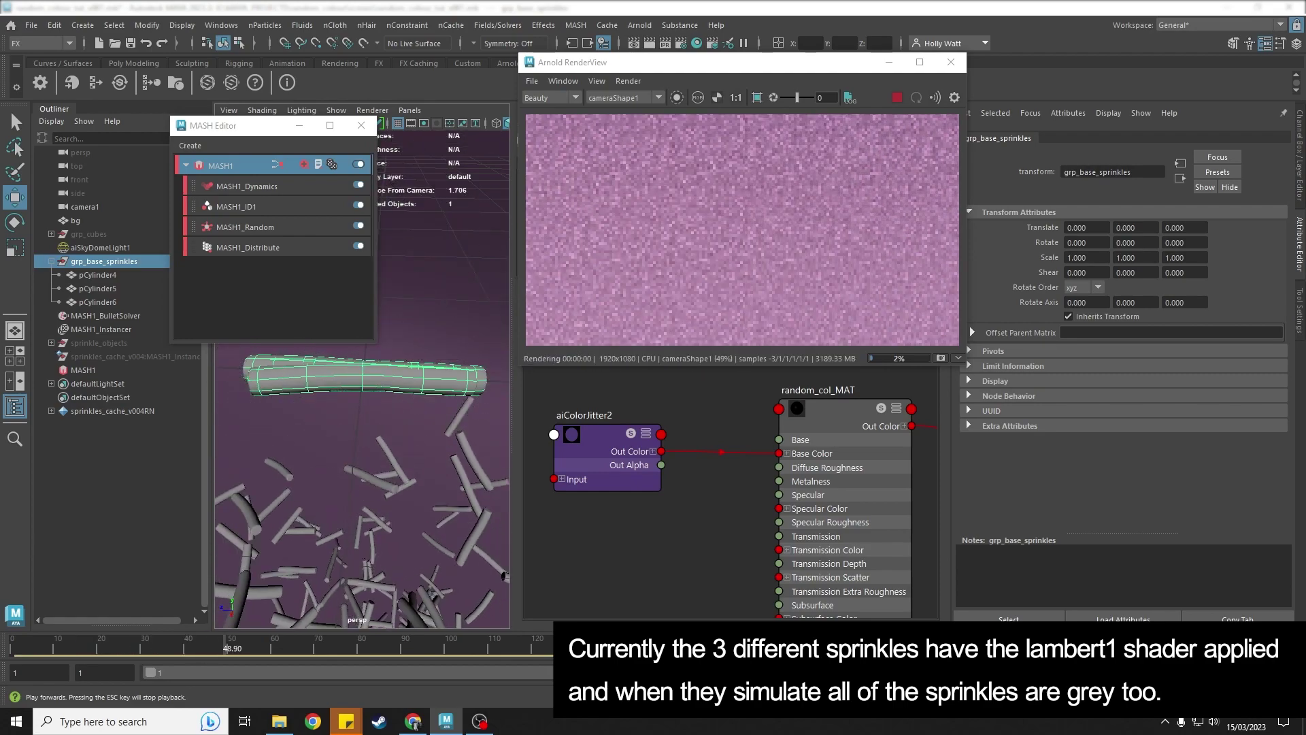
pyautogui.hotkey('alt', 'v')
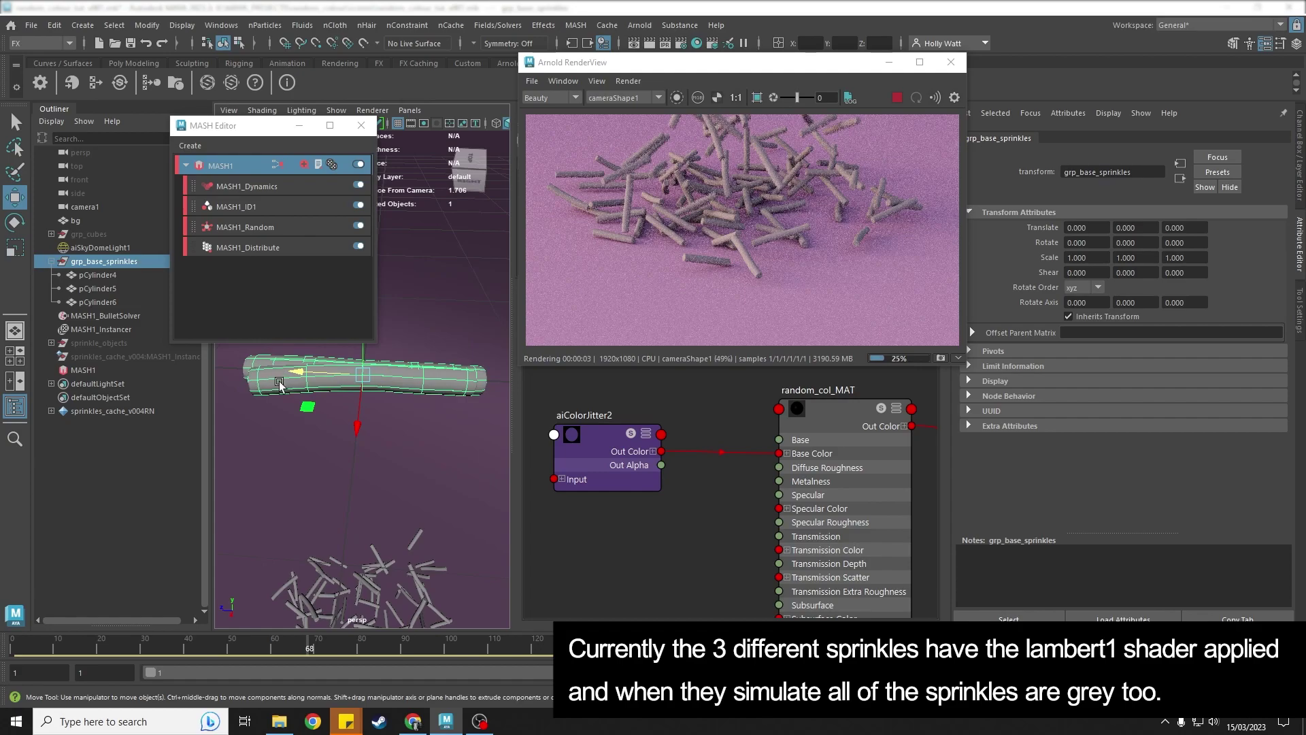
pyautogui.click(438, 382)
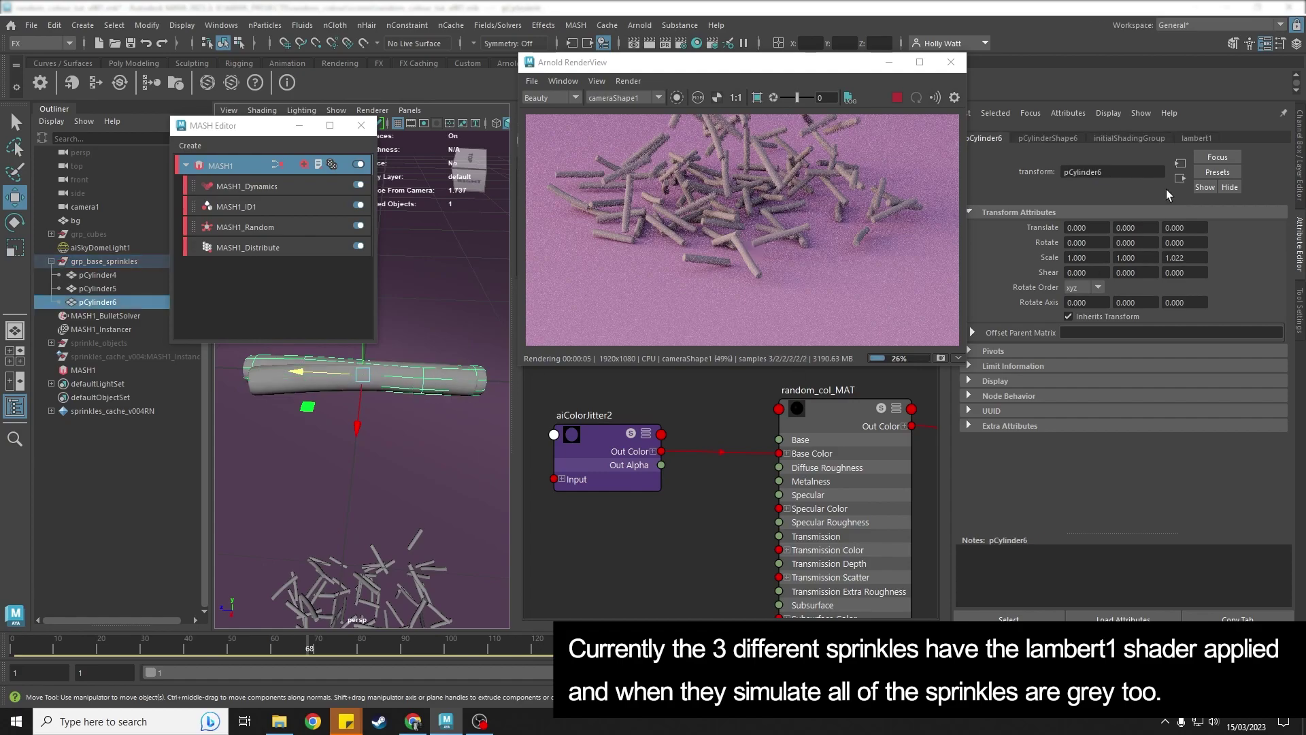
pyautogui.click(1204, 138)
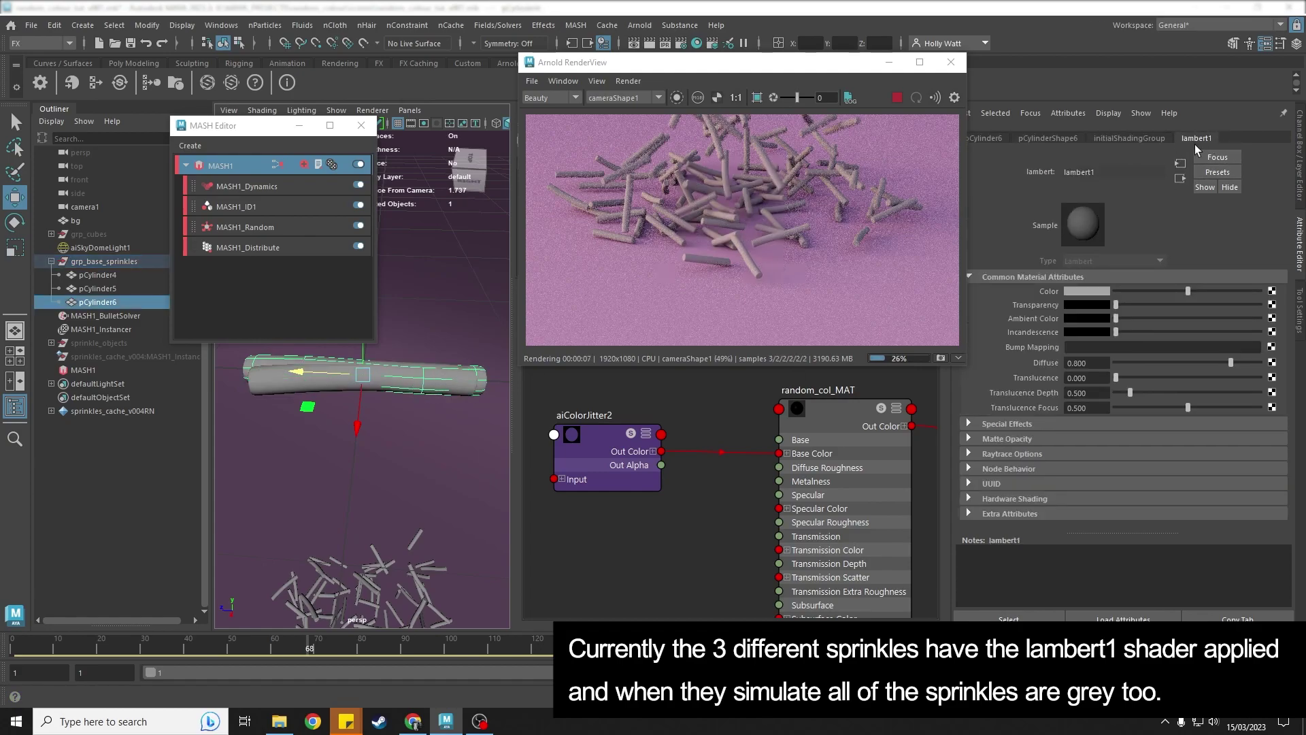
# Assign the existing random_col_MAT material to the base sprinkle meshes pCylinder4, pCylinder5 and pCylinder6.
pyautogui.keyDown('shift'); pyautogui.click(101, 275); pyautogui.keyUp('shift')
pyautogui.moveTo(434, 274); pyautogui.dragTo(434, 372, button='right')
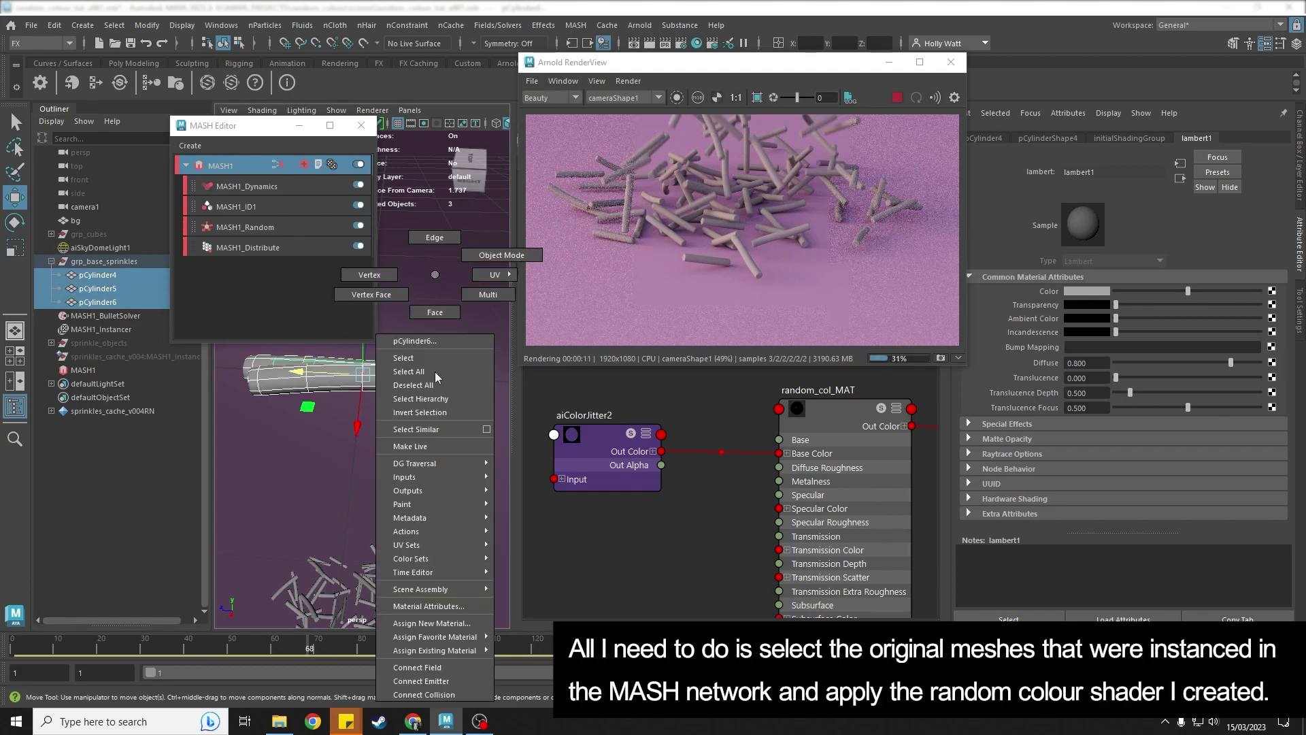
pyautogui.moveTo(456, 648)
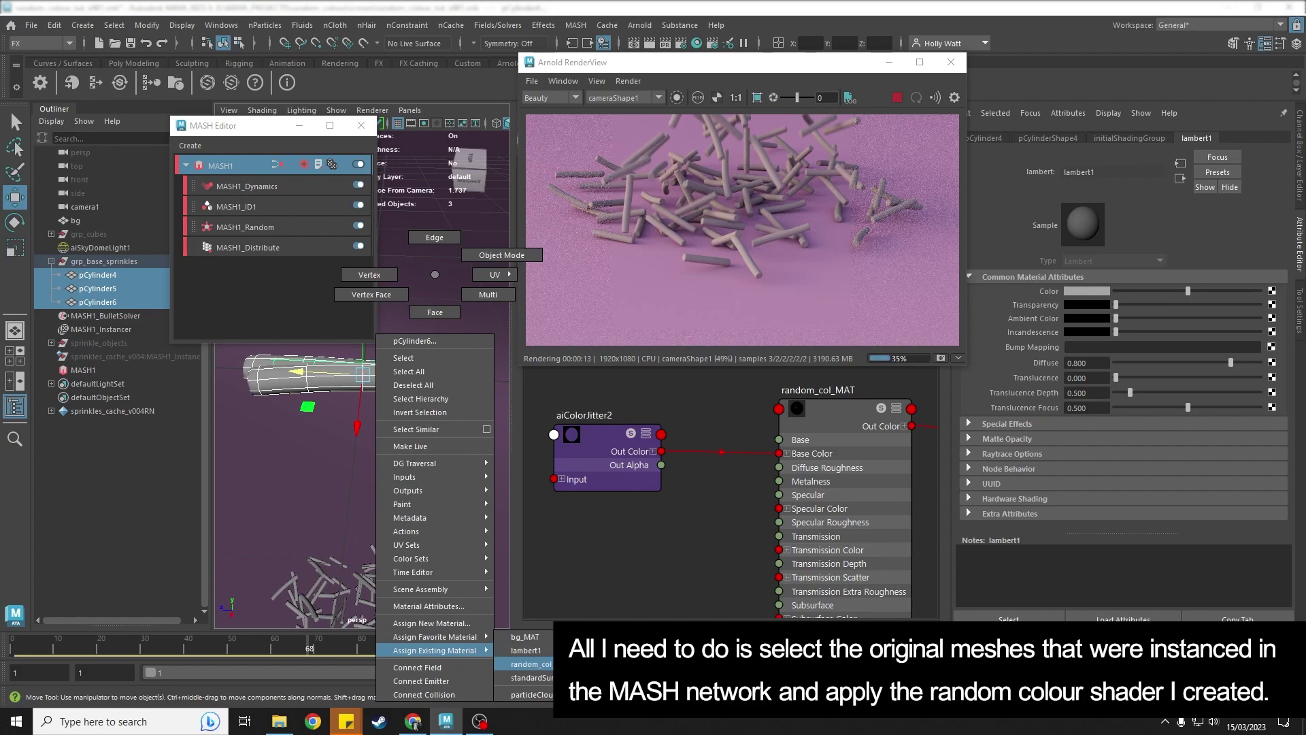
pyautogui.click(531, 664)
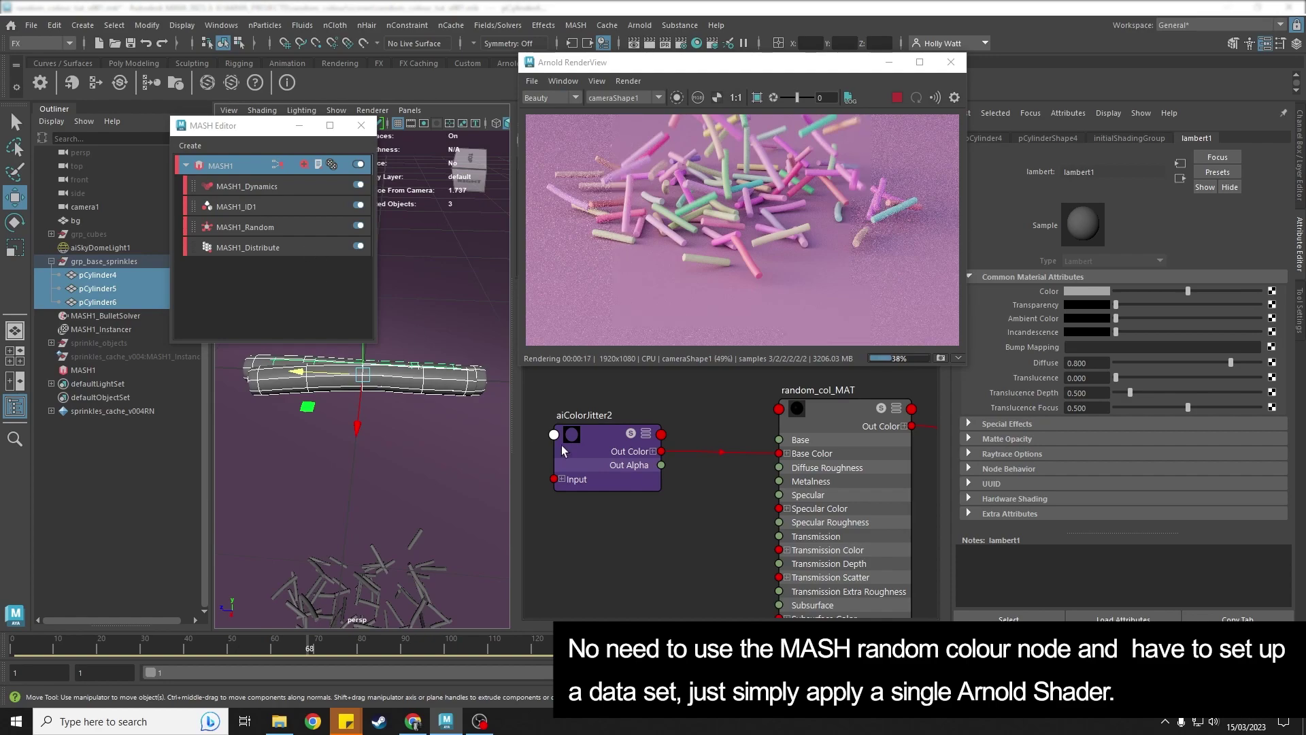
# Move the aiColorJitter2 node slightly closer to random_col_MAT and select the grp_base_sprinkles group.
pyautogui.moveTo(594, 444); pyautogui.dragTo(630, 436)
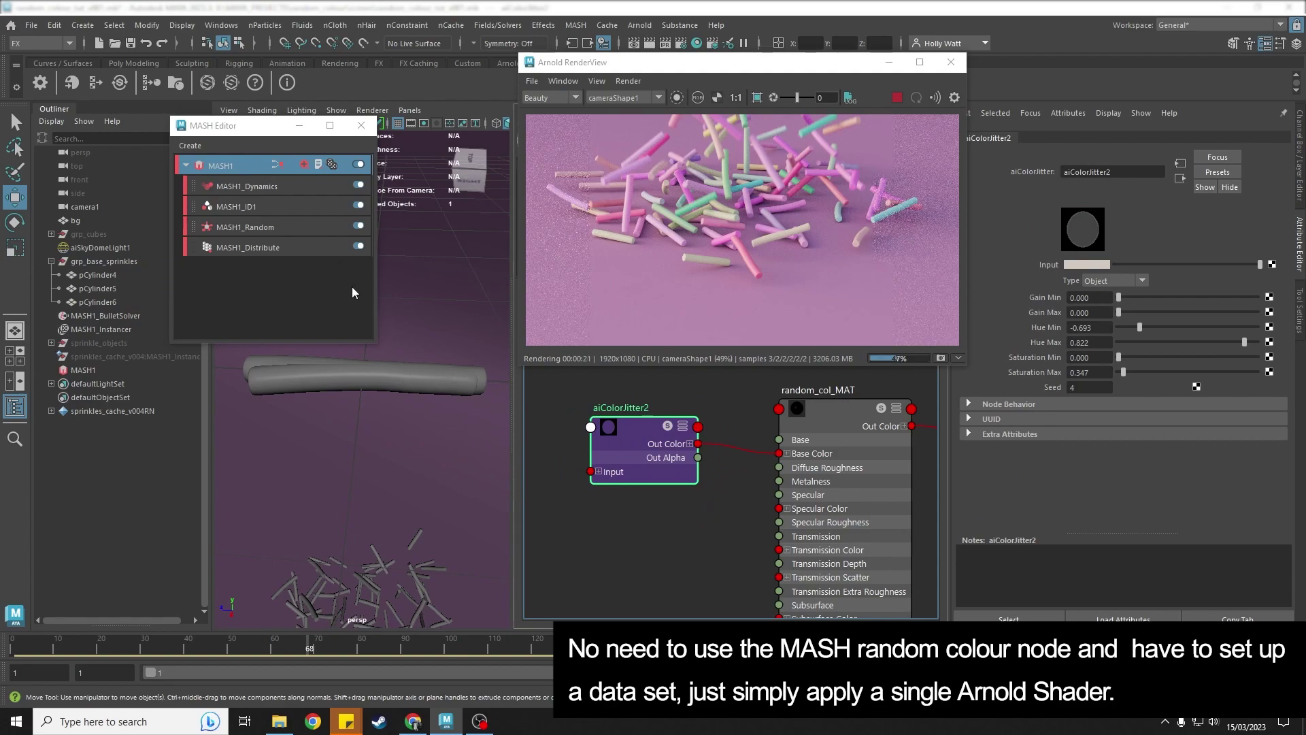
pyautogui.click(97, 263)
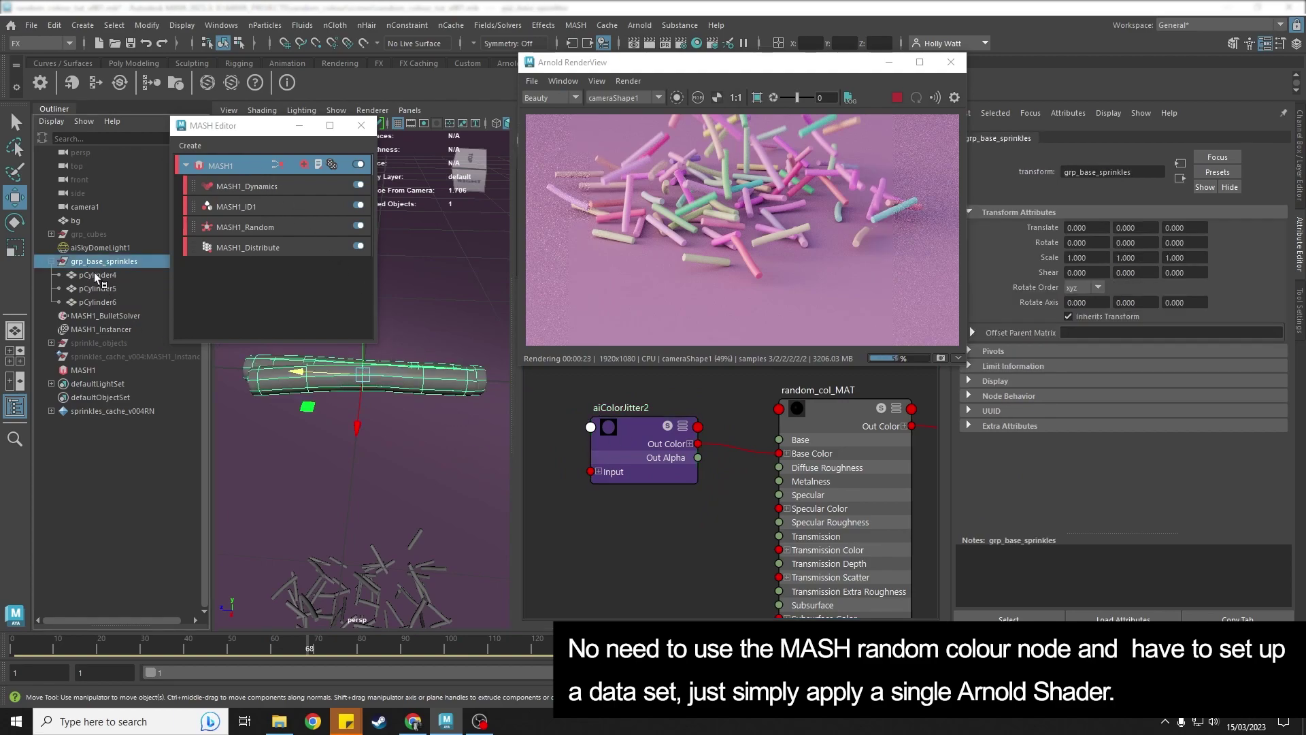